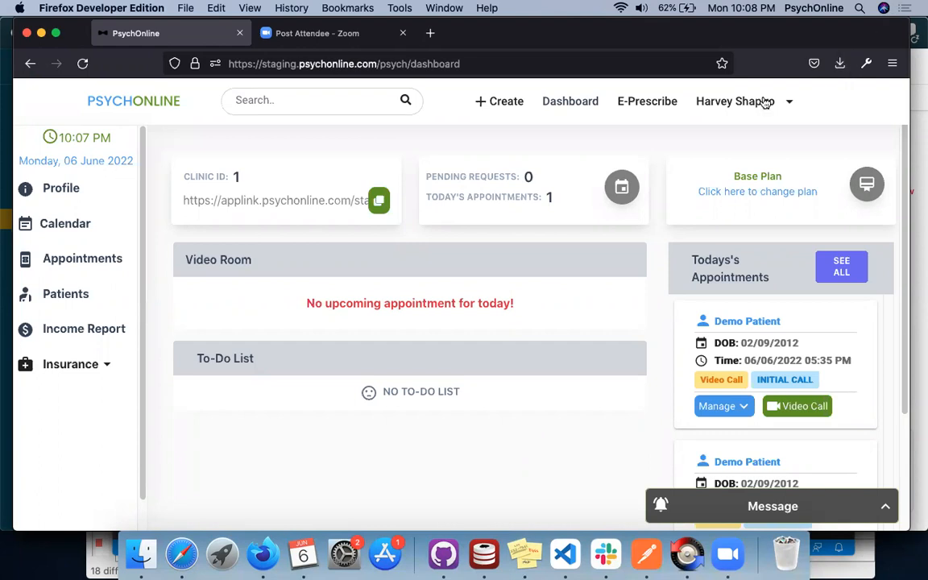
In the template settings, start a new template named "sample template".
{"action": "mouse_move", "coordinate": [736, 219]}
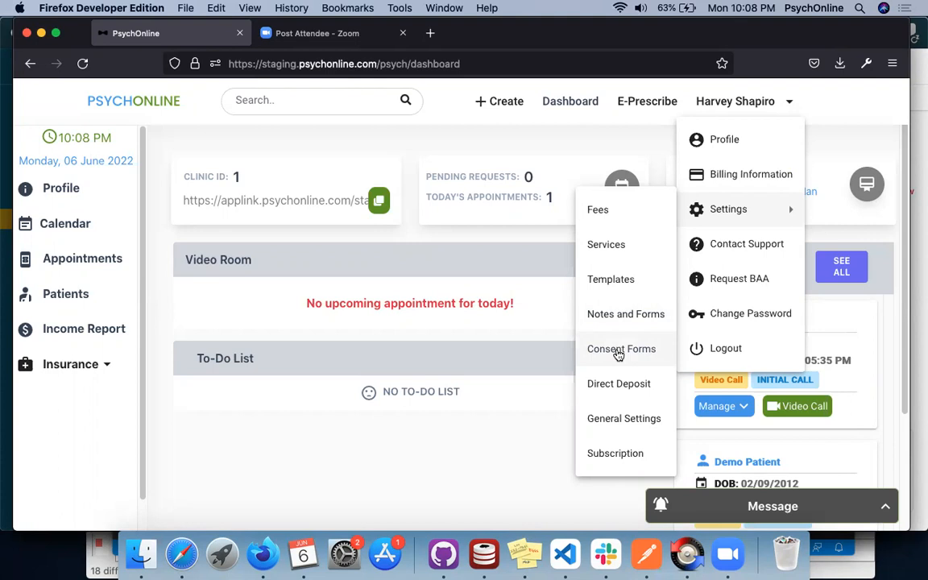
{"action": "left_click", "coordinate": [621, 290]}
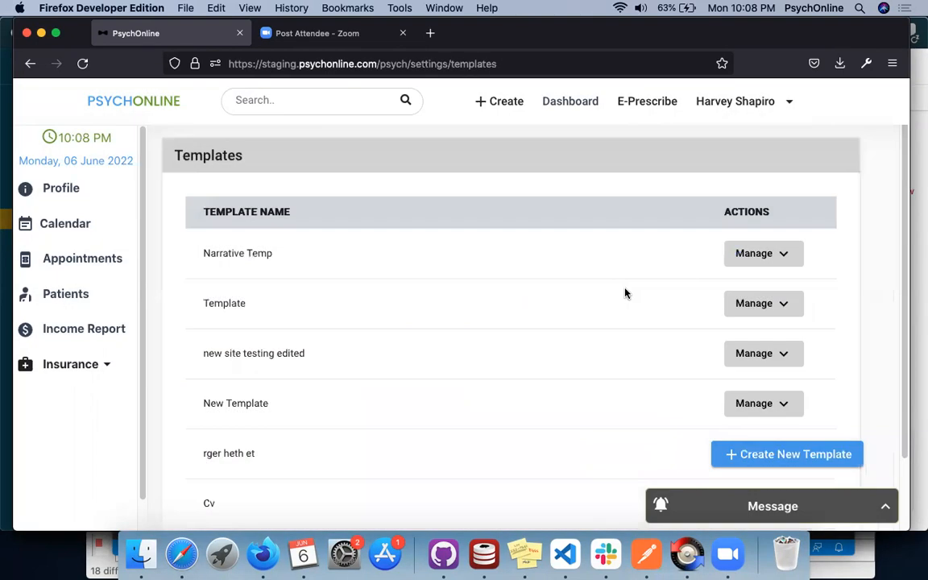
{"action": "left_click", "coordinate": [730, 454]}
{"action": "left_click", "coordinate": [456, 178]}
{"action": "type", "text": "sample "}
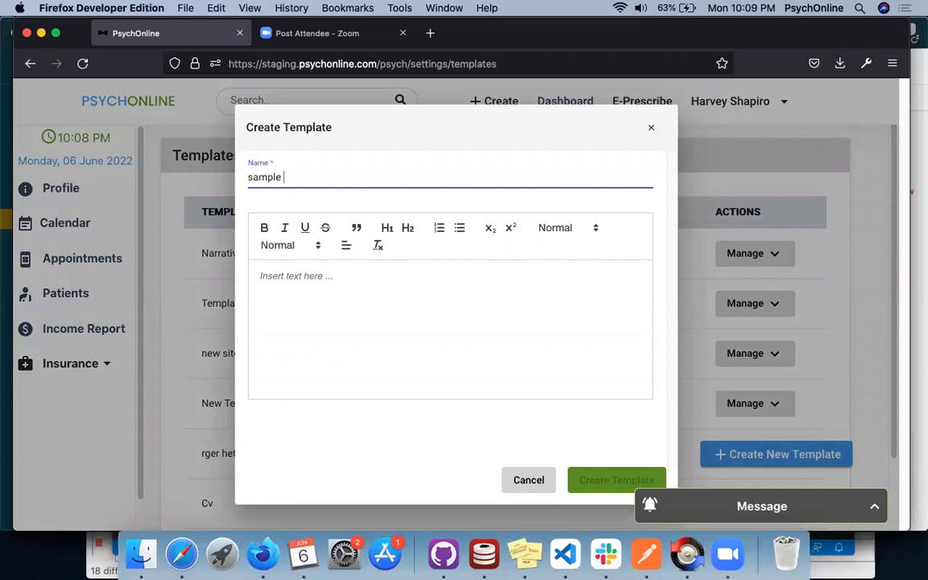
{"action": "type", "text": "template"}
Paste the copied clinical evaluation text into the template body, check its sections and create the template.
{"action": "left_click", "coordinate": [461, 276]}
{"action": "key", "text": "super+v"}
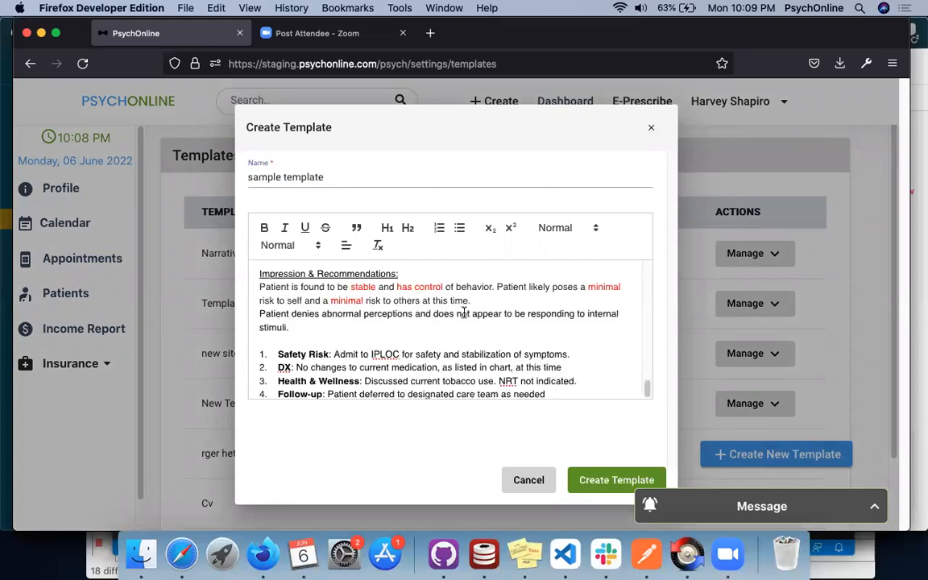
{"action": "scroll", "coordinate": [463, 312], "scroll_direction": "up", "scroll_amount": 10}
{"action": "scroll", "coordinate": [464, 314], "scroll_direction": "up", "scroll_amount": 5}
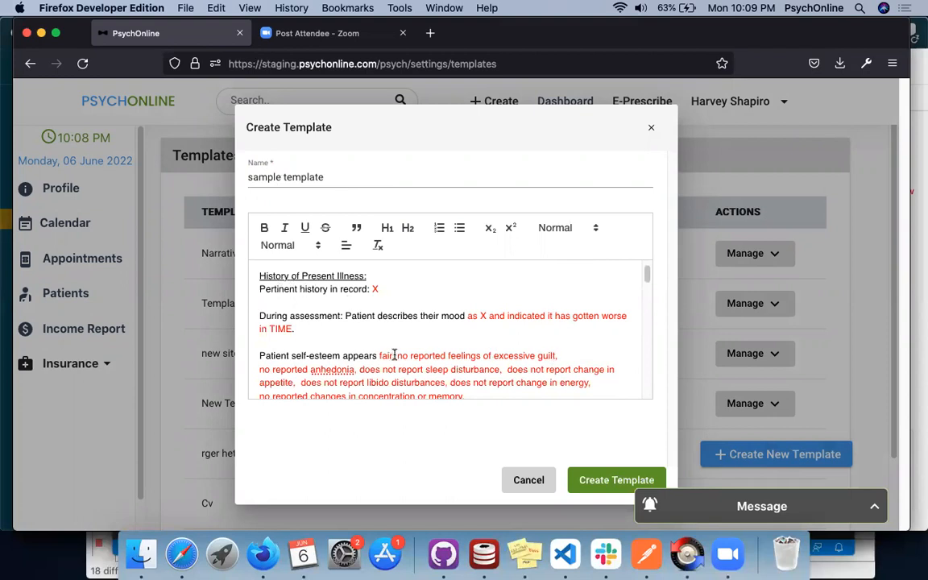
{"action": "scroll", "coordinate": [394, 355], "scroll_direction": "down", "scroll_amount": 1}
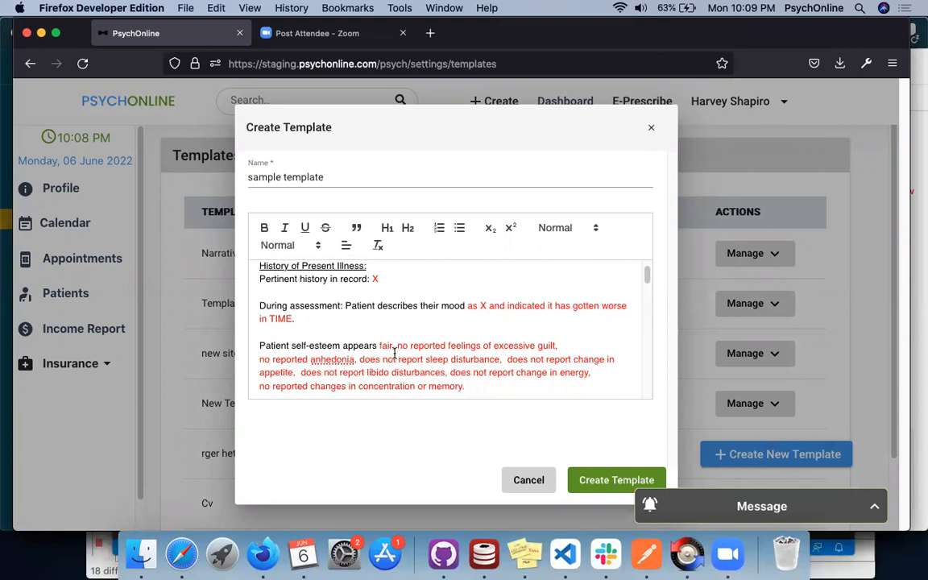
{"action": "scroll", "coordinate": [430, 353], "scroll_direction": "down", "scroll_amount": 5}
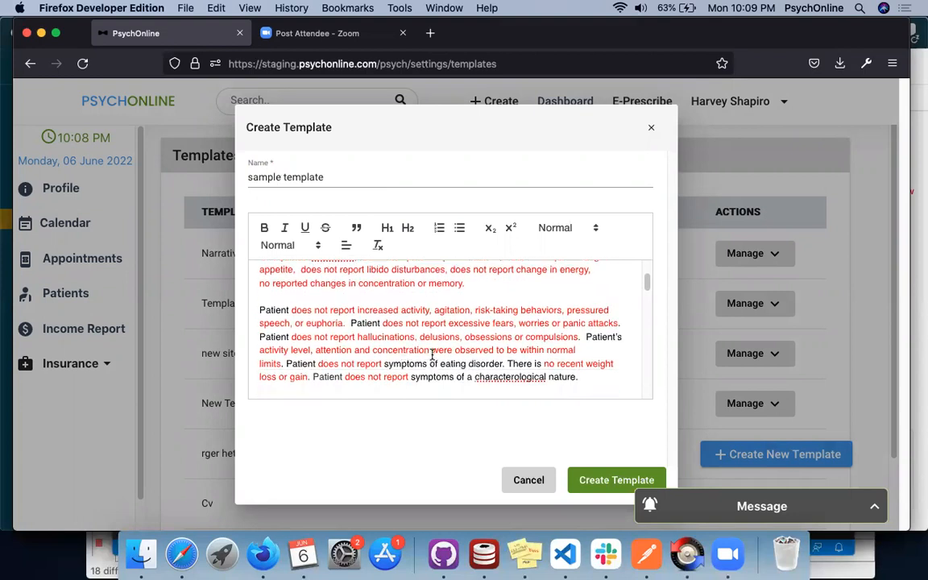
{"action": "scroll", "coordinate": [432, 354], "scroll_direction": "down", "scroll_amount": 8}
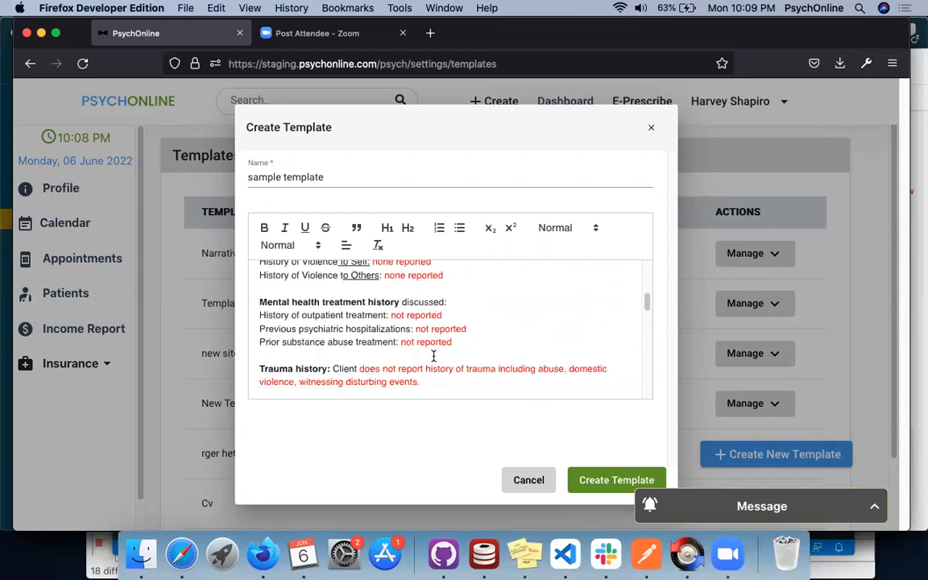
{"action": "scroll", "coordinate": [435, 358], "scroll_direction": "down", "scroll_amount": 3}
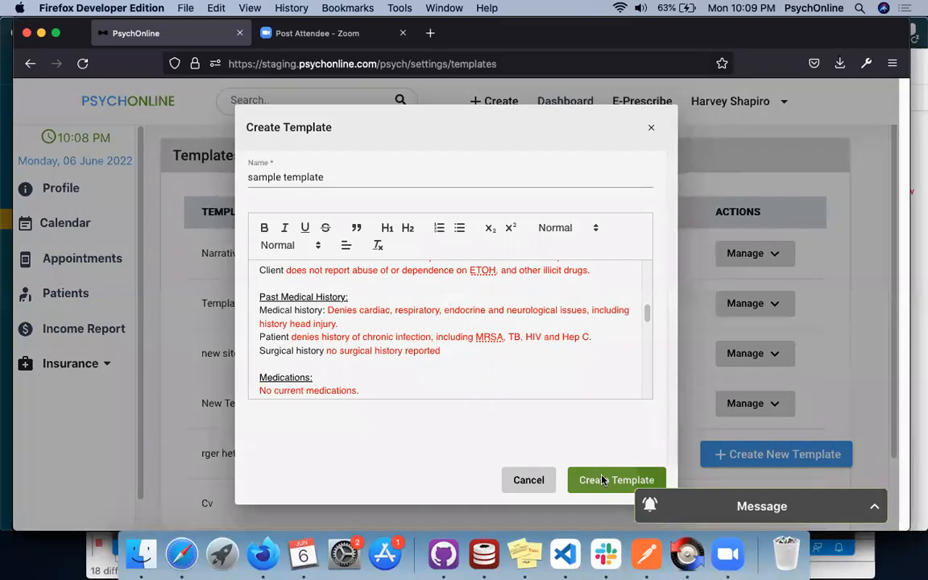
{"action": "left_click", "coordinate": [603, 481]}
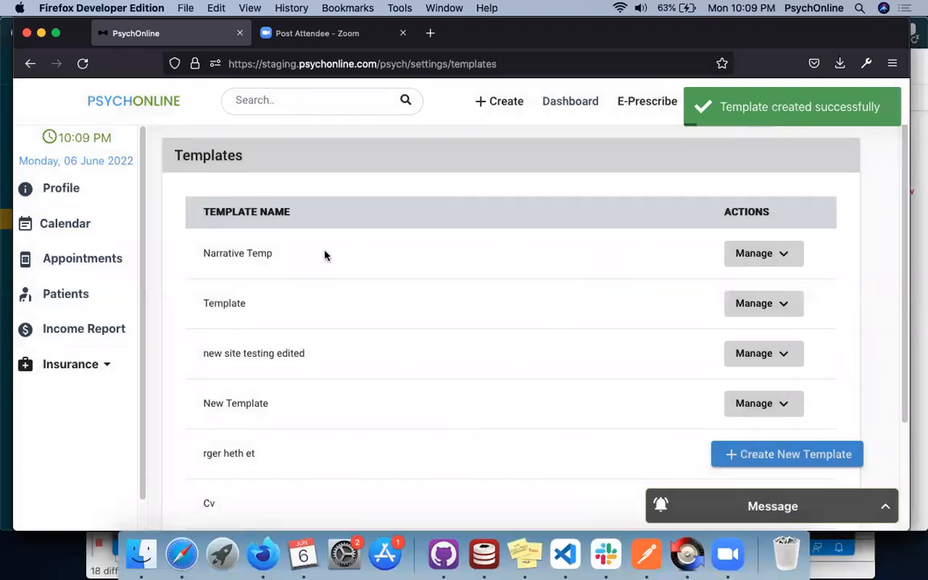
Among the scheduled appointments, open the session details of the demo patient's video call on 06/06/2022 at 05:35 PM.
{"action": "left_click", "coordinate": [60, 264]}
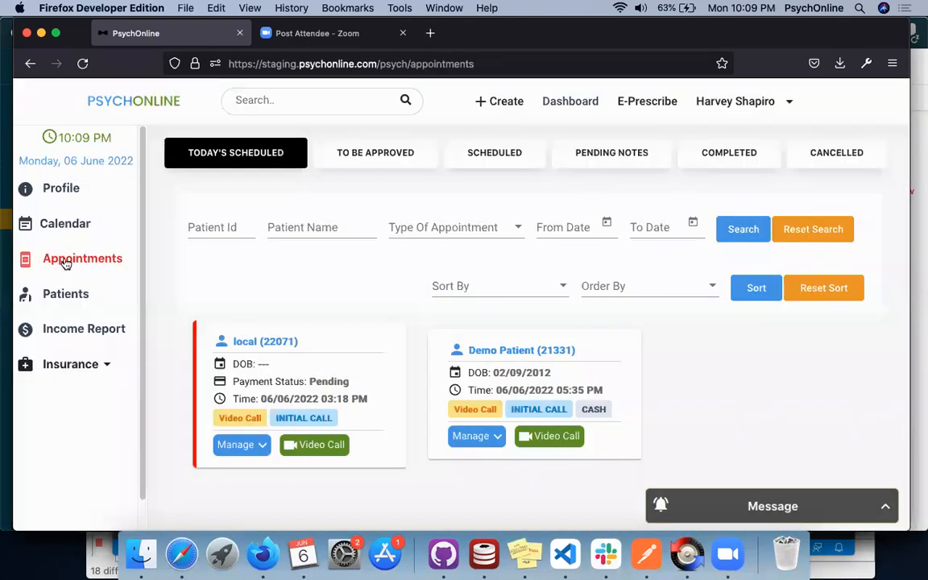
{"action": "left_click", "coordinate": [493, 157]}
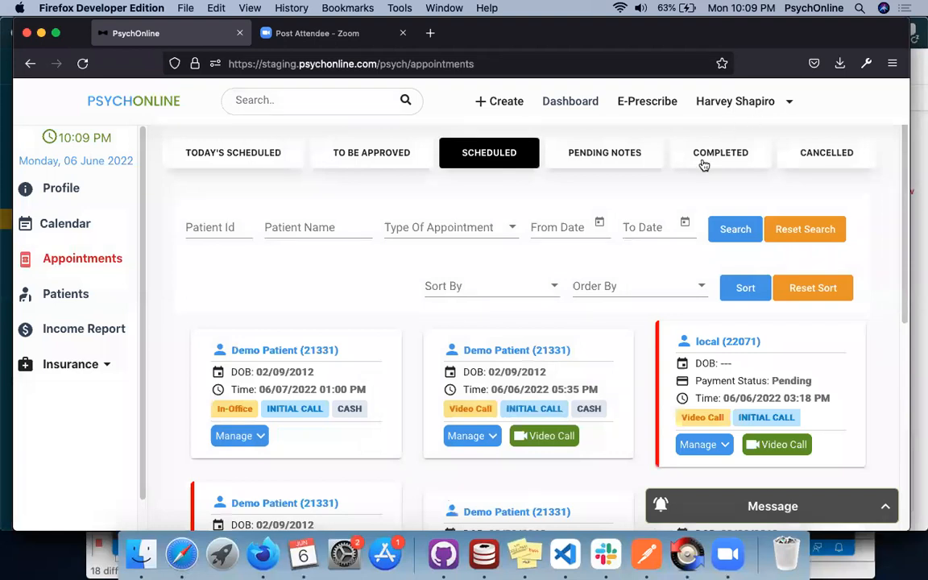
{"action": "left_click", "coordinate": [706, 160]}
{"action": "scroll", "coordinate": [587, 154], "scroll_direction": "down", "scroll_amount": 3}
{"action": "scroll", "coordinate": [587, 153], "scroll_direction": "up", "scroll_amount": 3}
{"action": "left_click", "coordinate": [501, 157]}
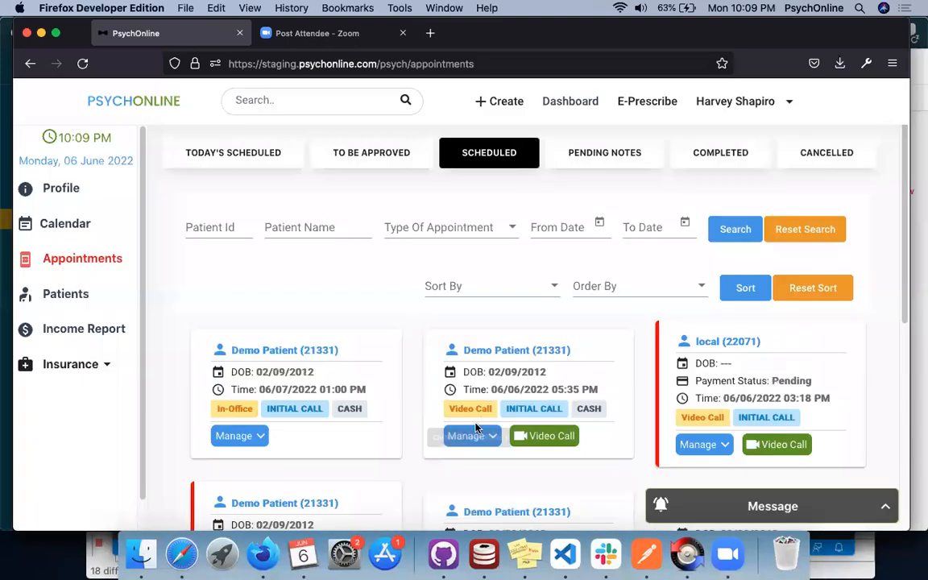
{"action": "left_click", "coordinate": [471, 435]}
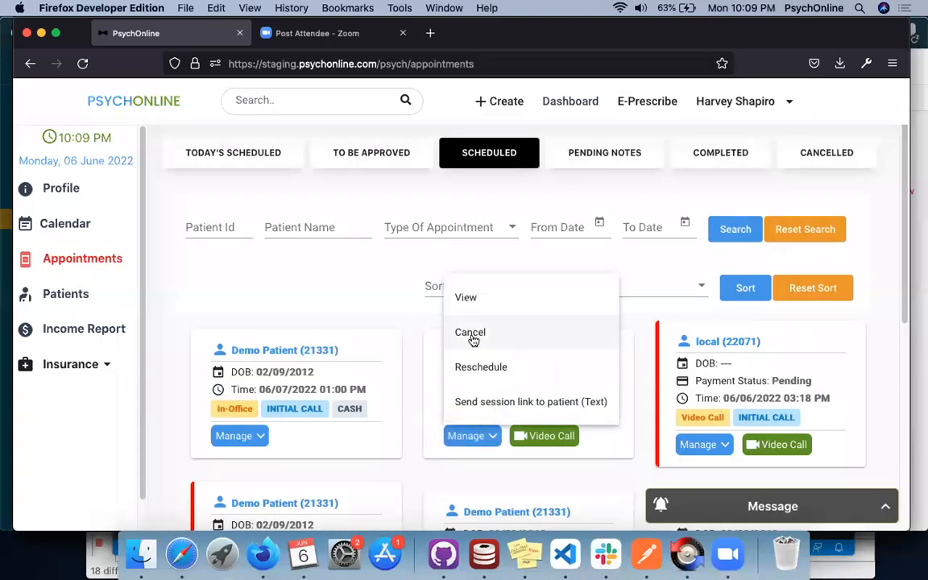
{"action": "left_click", "coordinate": [467, 298]}
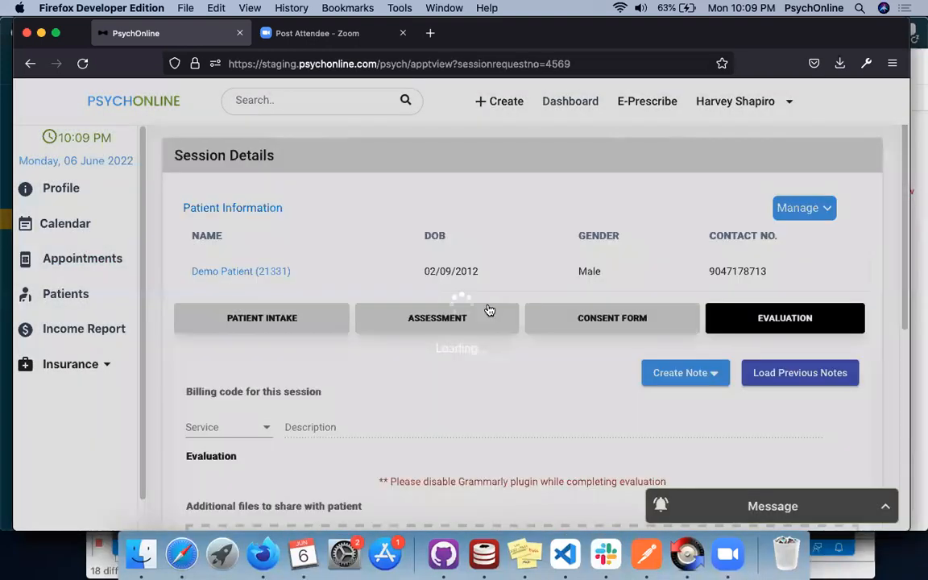
Add a Simple Form note to the session's evaluation.
{"action": "scroll", "coordinate": [488, 309], "scroll_direction": "down", "scroll_amount": 1}
{"action": "scroll", "coordinate": [490, 310], "scroll_direction": "down", "scroll_amount": 1}
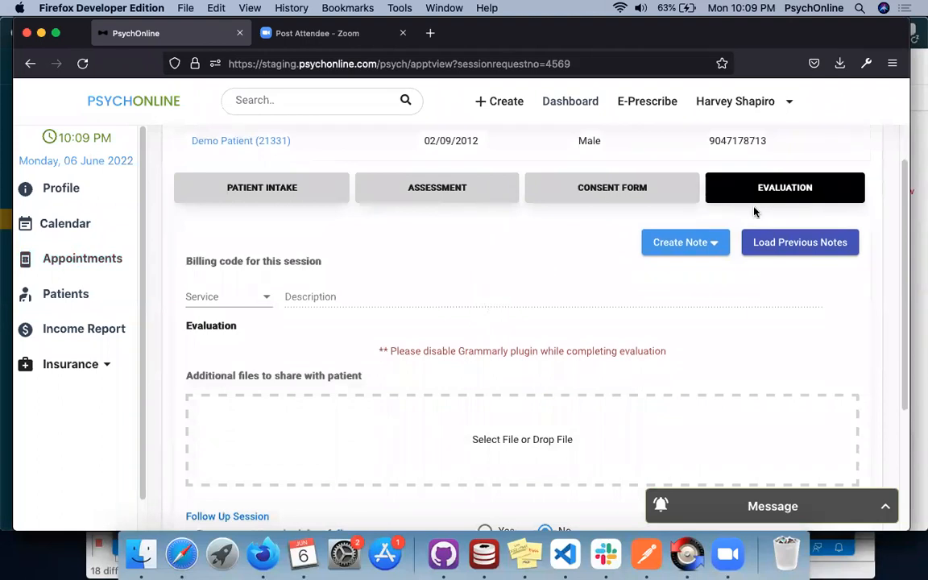
{"action": "left_click", "coordinate": [710, 243]}
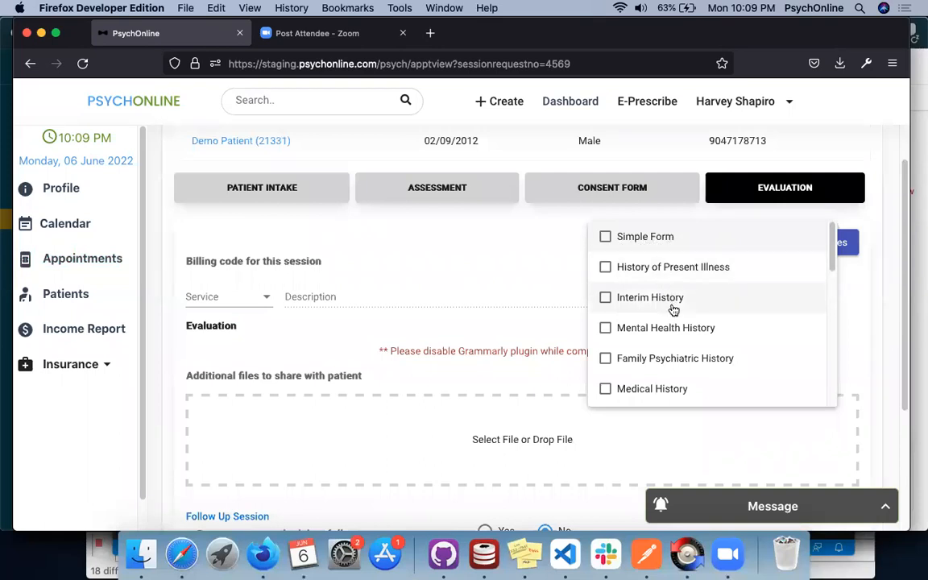
{"action": "scroll", "coordinate": [674, 311], "scroll_direction": "down", "scroll_amount": 6}
{"action": "scroll", "coordinate": [674, 313], "scroll_direction": "up", "scroll_amount": 6}
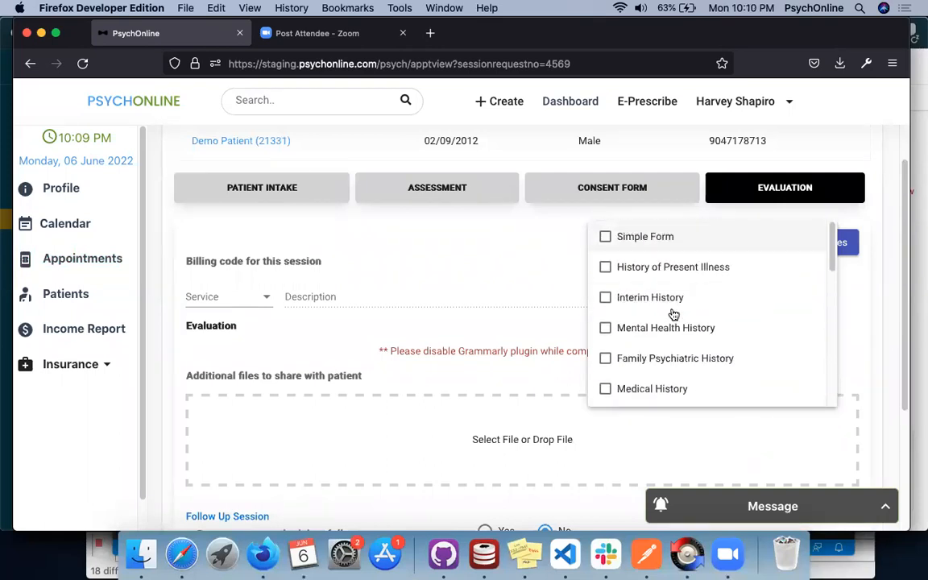
{"action": "left_click", "coordinate": [647, 239]}
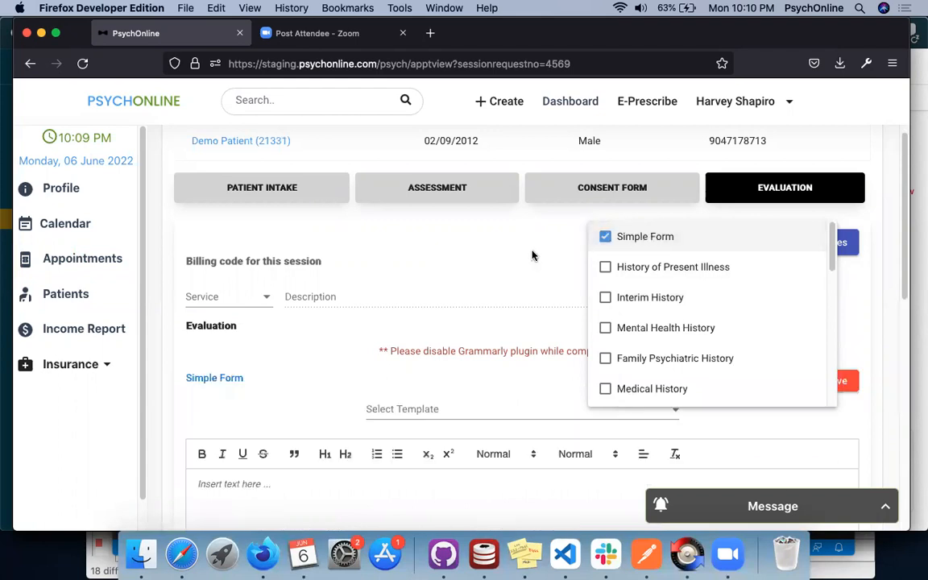
{"action": "left_click", "coordinate": [480, 231]}
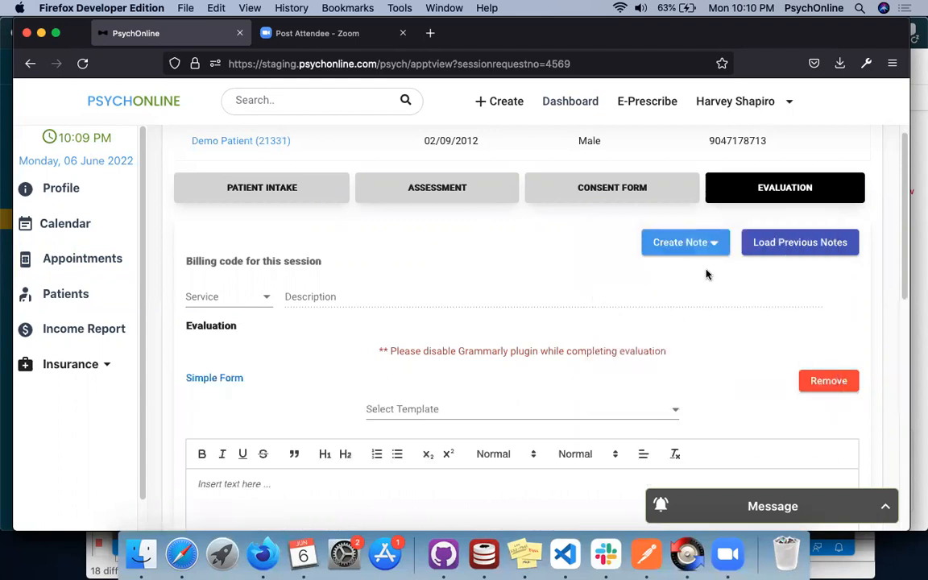
Load "sample template" into the Simple Form note.
{"action": "scroll", "coordinate": [701, 266], "scroll_direction": "down", "scroll_amount": 4}
{"action": "scroll", "coordinate": [669, 241], "scroll_direction": "up", "scroll_amount": 1}
{"action": "left_click", "coordinate": [553, 179]}
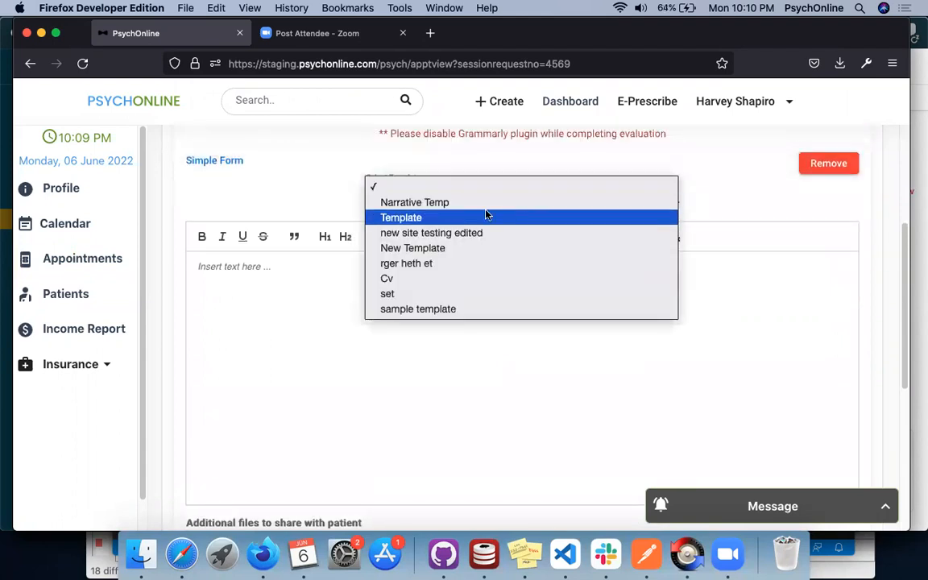
{"action": "left_click", "coordinate": [428, 309]}
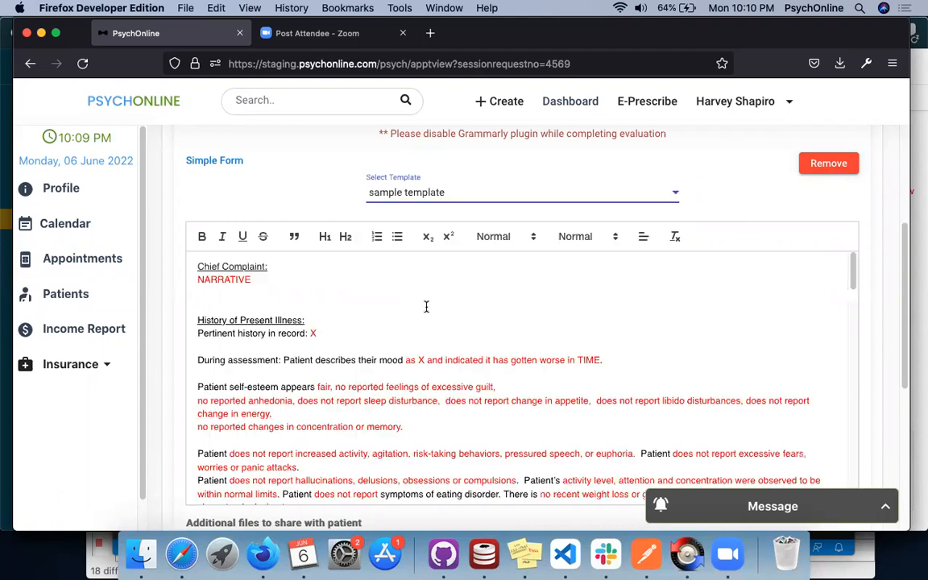
Add the text "test" on the blank line below the prior substance abuse treatment entry in the note.
{"action": "scroll", "coordinate": [590, 338], "scroll_direction": "down", "scroll_amount": 10}
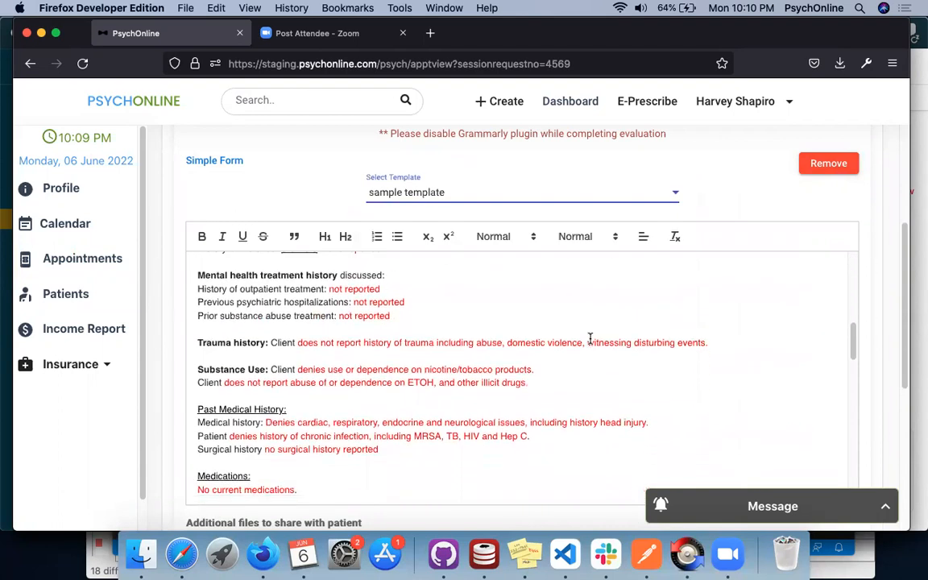
{"action": "left_click", "coordinate": [342, 329]}
{"action": "type", "text": "test"}
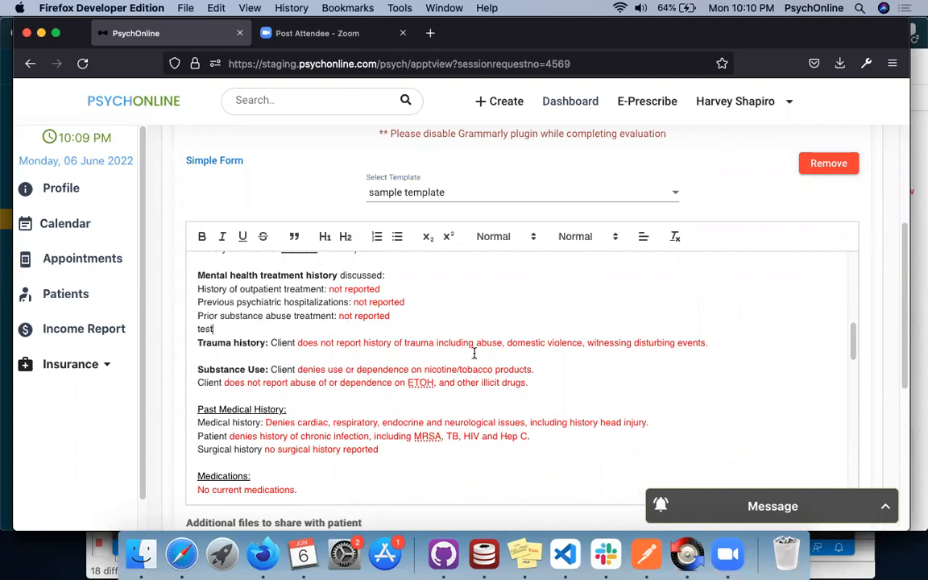
Review the rest of the note's text and the management options available for the session.
{"action": "scroll", "coordinate": [474, 352], "scroll_direction": "down", "scroll_amount": 10}
{"action": "scroll", "coordinate": [549, 353], "scroll_direction": "down", "scroll_amount": 3}
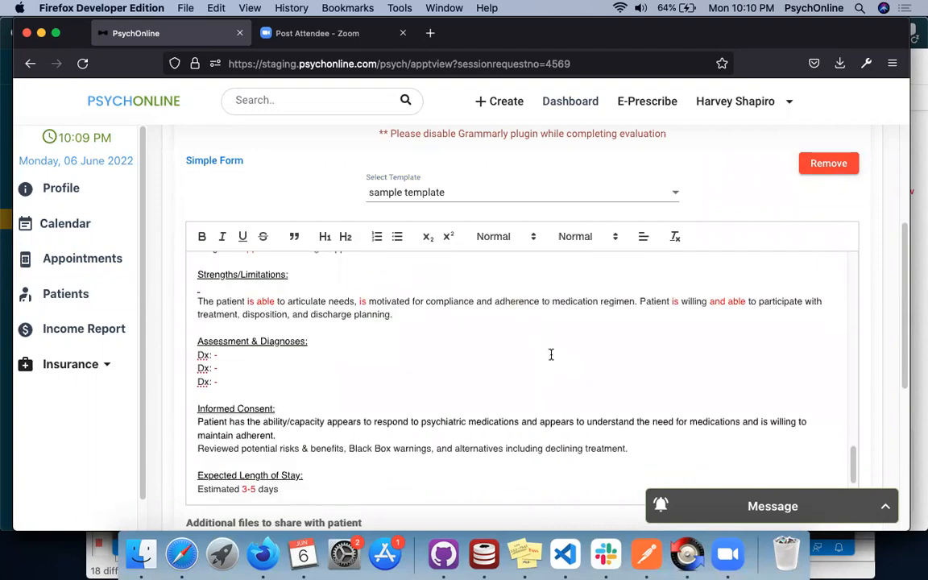
{"action": "scroll", "coordinate": [551, 354], "scroll_direction": "down", "scroll_amount": 2}
{"action": "scroll", "coordinate": [552, 354], "scroll_direction": "up", "scroll_amount": 15}
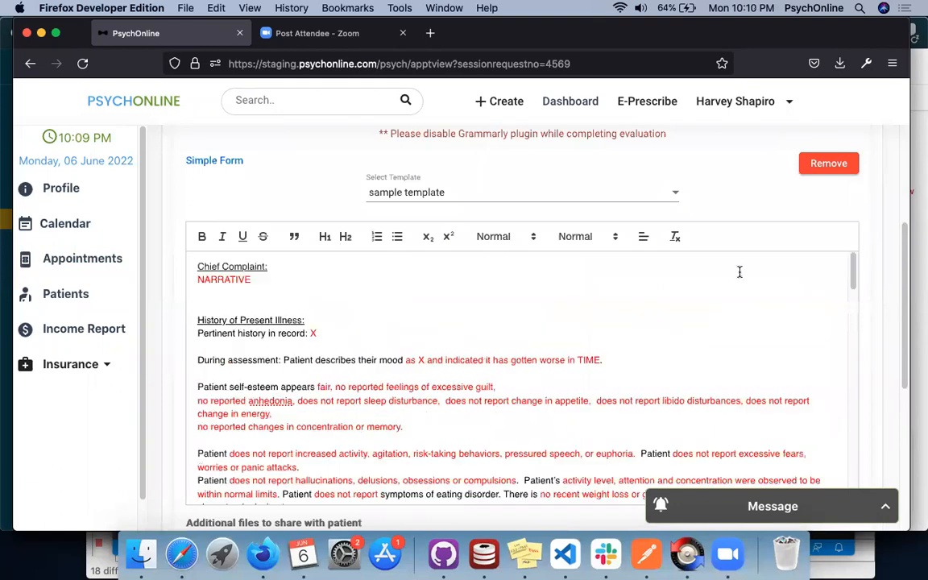
{"action": "scroll", "coordinate": [795, 265], "scroll_direction": "up", "scroll_amount": 5}
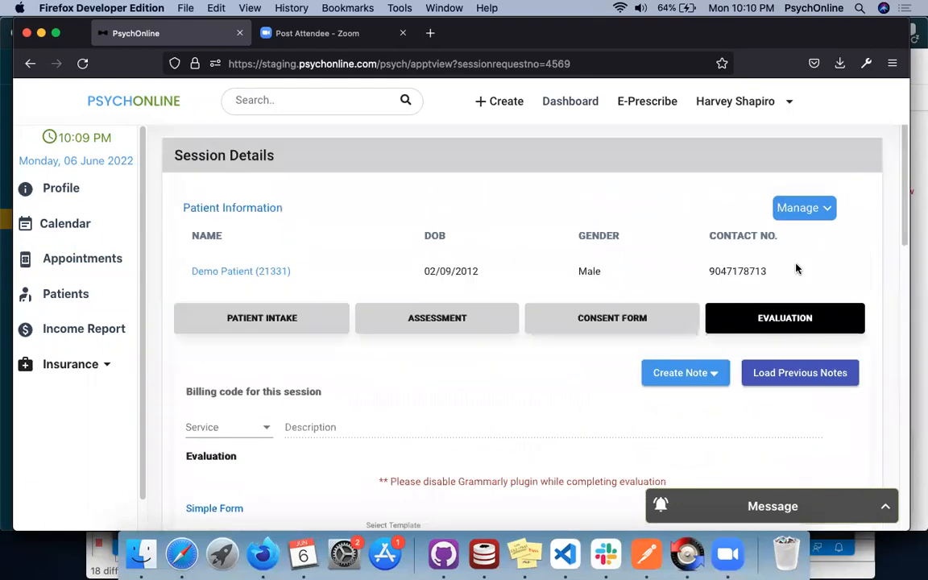
{"action": "left_click", "coordinate": [824, 211]}
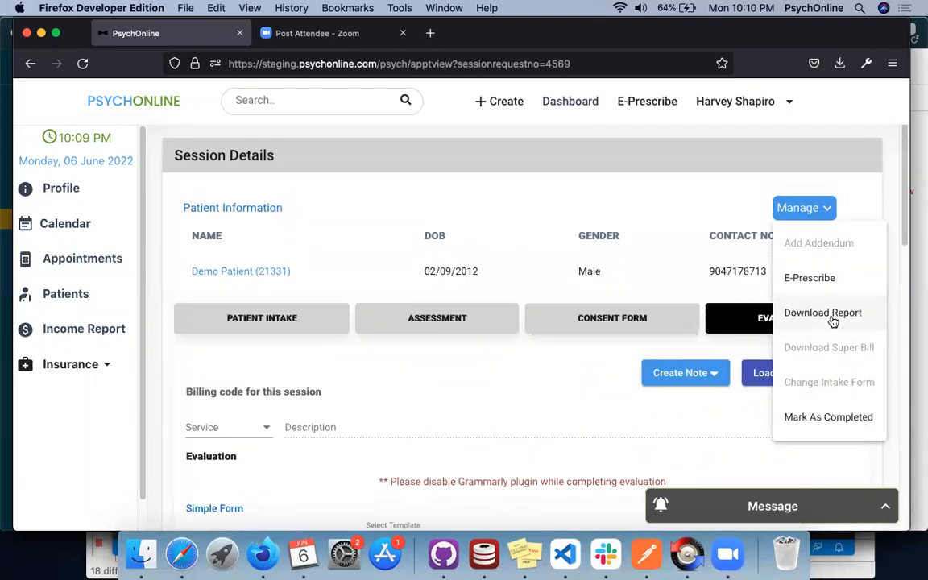
{"action": "left_click", "coordinate": [590, 194]}
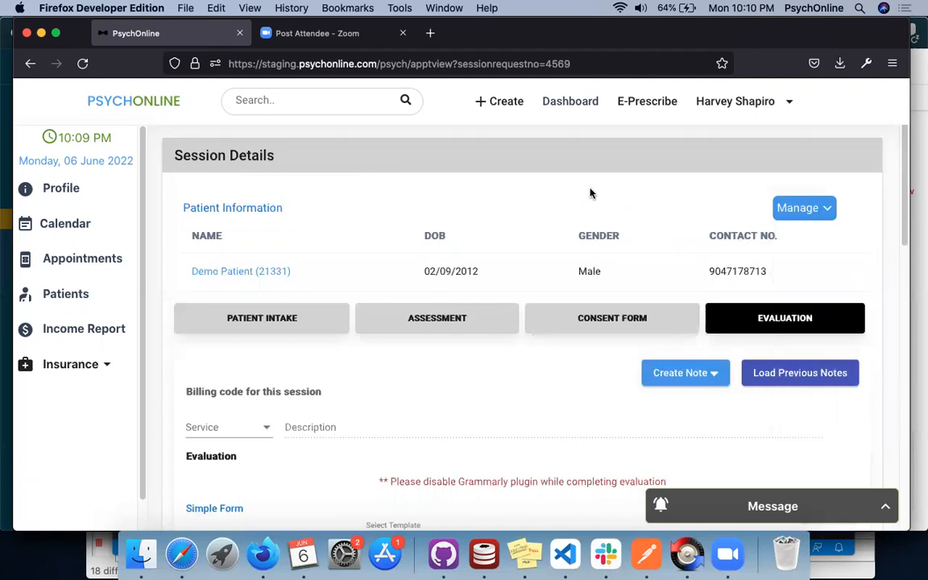
Open the Notes and Forms settings and look through the existing forms.
{"action": "left_click", "coordinate": [745, 101]}
{"action": "mouse_move", "coordinate": [750, 211]}
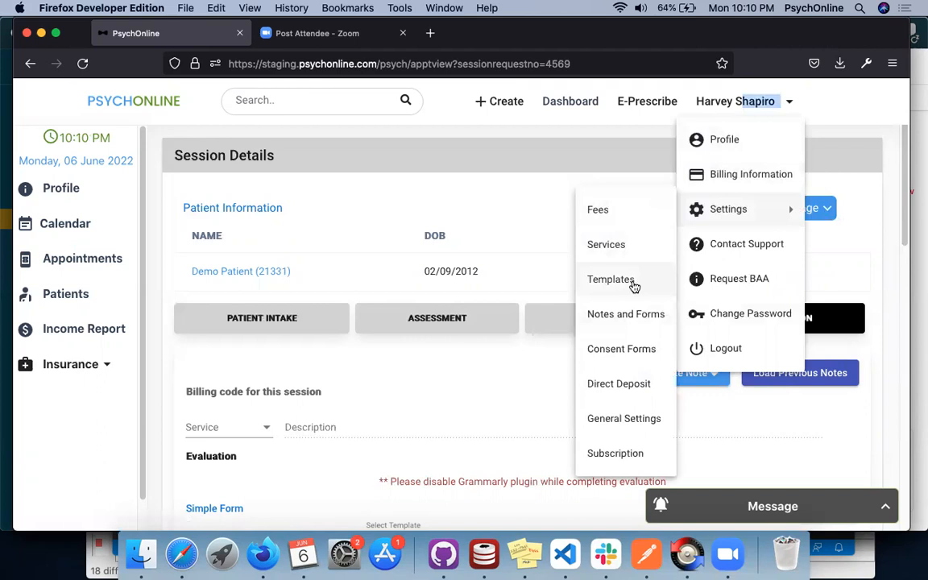
{"action": "left_click", "coordinate": [636, 313]}
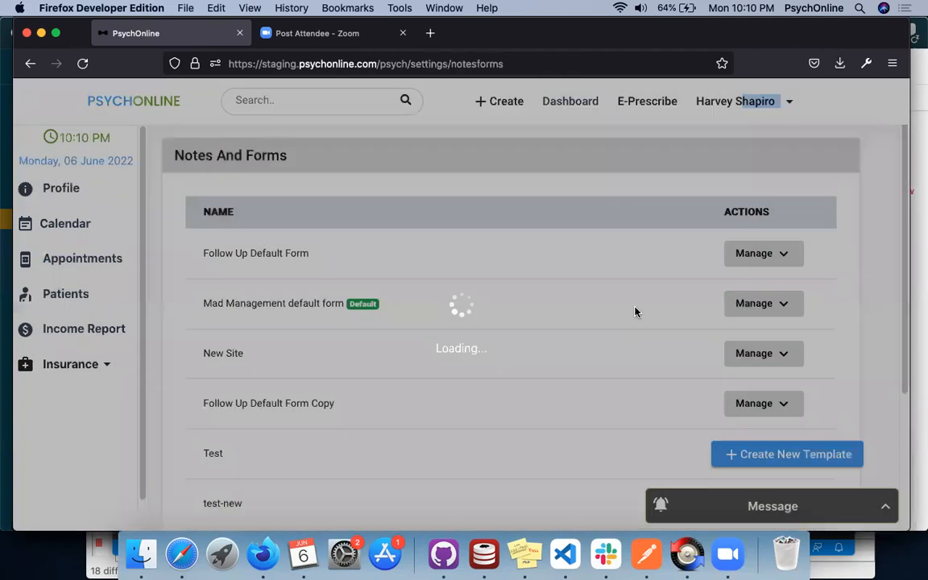
{"action": "scroll", "coordinate": [499, 311], "scroll_direction": "down", "scroll_amount": 2}
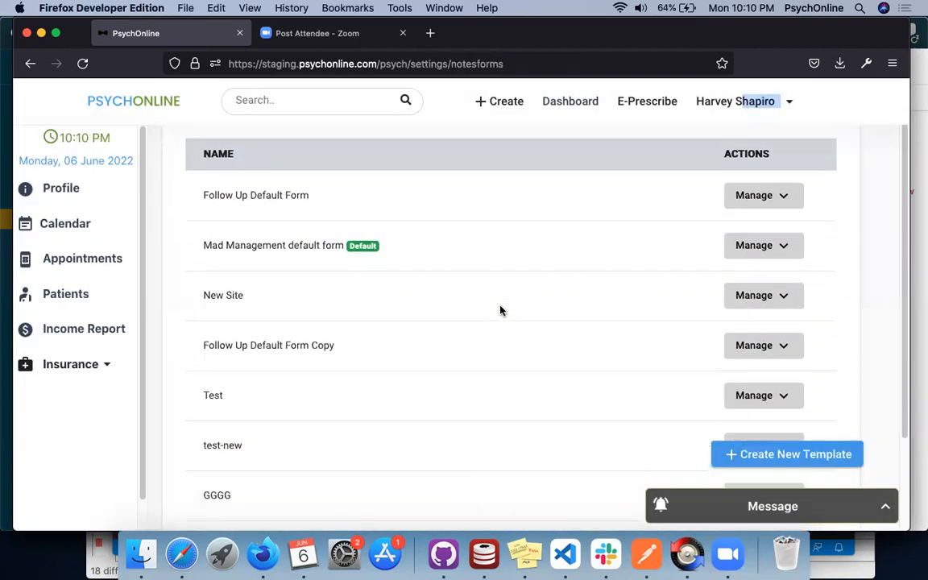
{"action": "scroll", "coordinate": [484, 298], "scroll_direction": "up", "scroll_amount": 2}
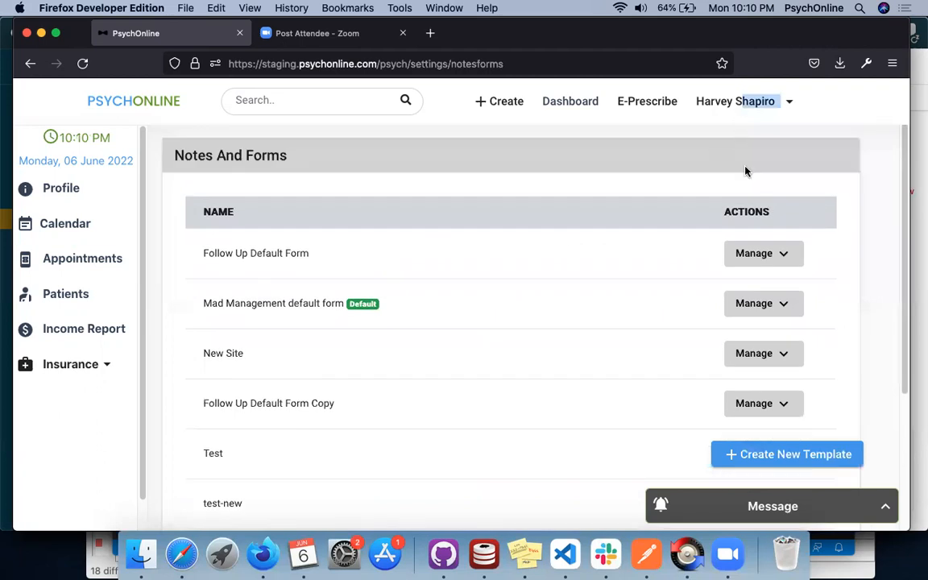
Start a new notes and forms template named "sample intake form" with Initial call as the appointment type.
{"action": "left_click", "coordinate": [855, 454]}
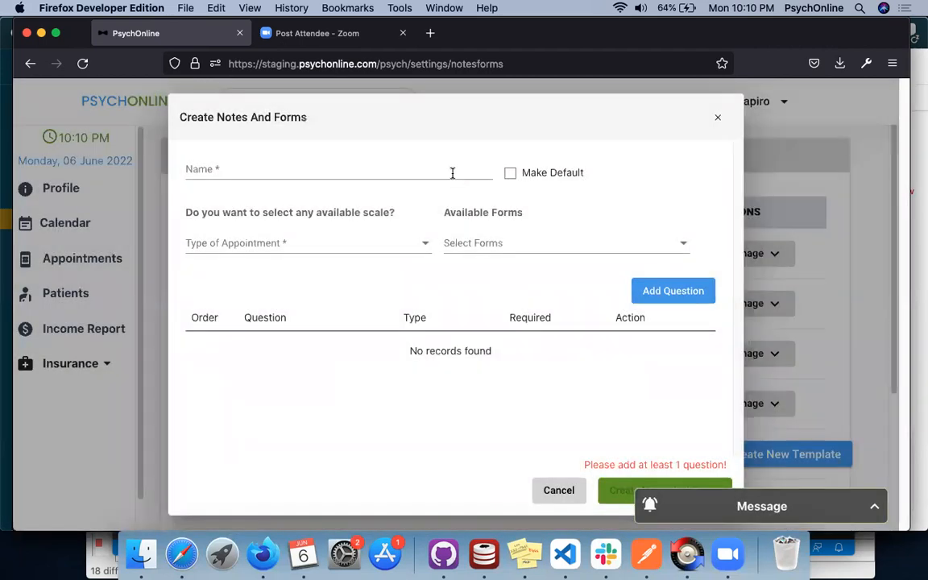
{"action": "left_click", "coordinate": [452, 171]}
{"action": "type", "text": "sample i"}
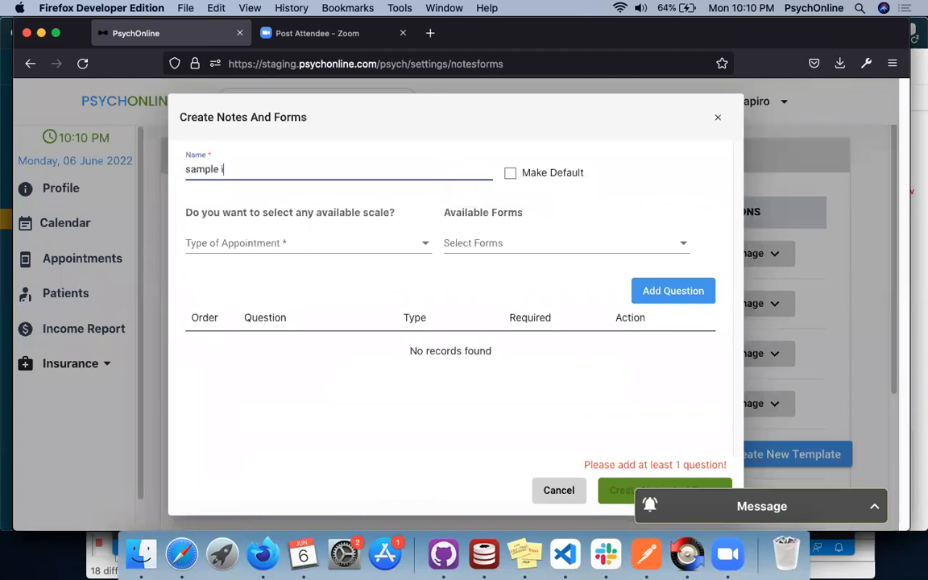
{"action": "type", "text": "ntake form"}
{"action": "left_click", "coordinate": [510, 174]}
{"action": "left_click", "coordinate": [510, 173]}
{"action": "left_click", "coordinate": [393, 250]}
{"action": "left_click", "coordinate": [390, 250]}
Include the PHQ 9 (Adult) scale in the form and look through its questions.
{"action": "left_click", "coordinate": [485, 243]}
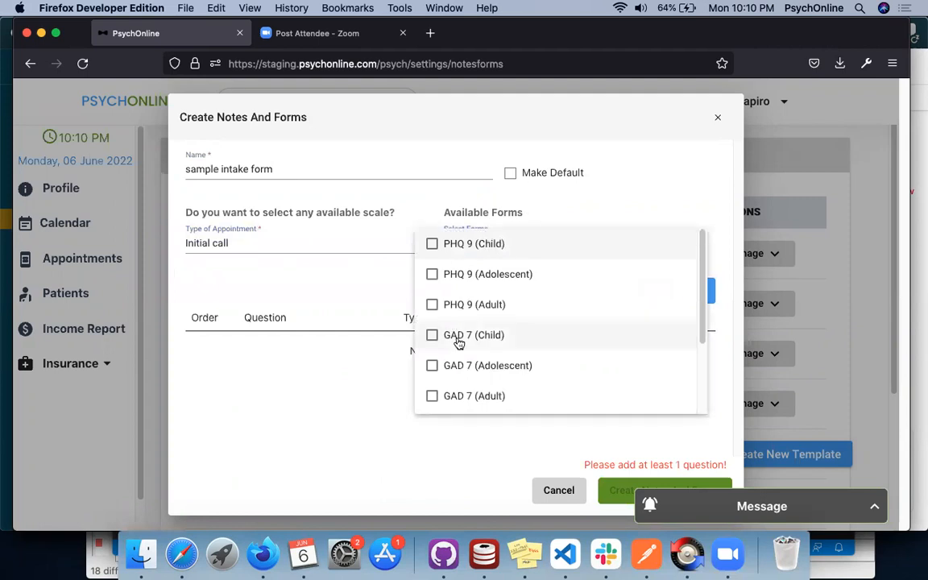
{"action": "left_click", "coordinate": [433, 306]}
{"action": "left_click", "coordinate": [355, 293]}
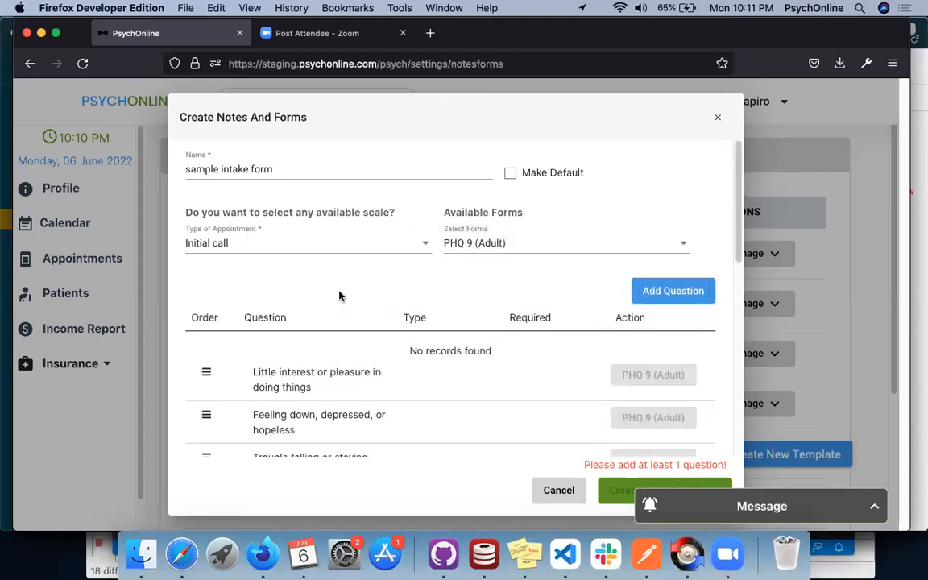
{"action": "scroll", "coordinate": [339, 297], "scroll_direction": "down", "scroll_amount": 3}
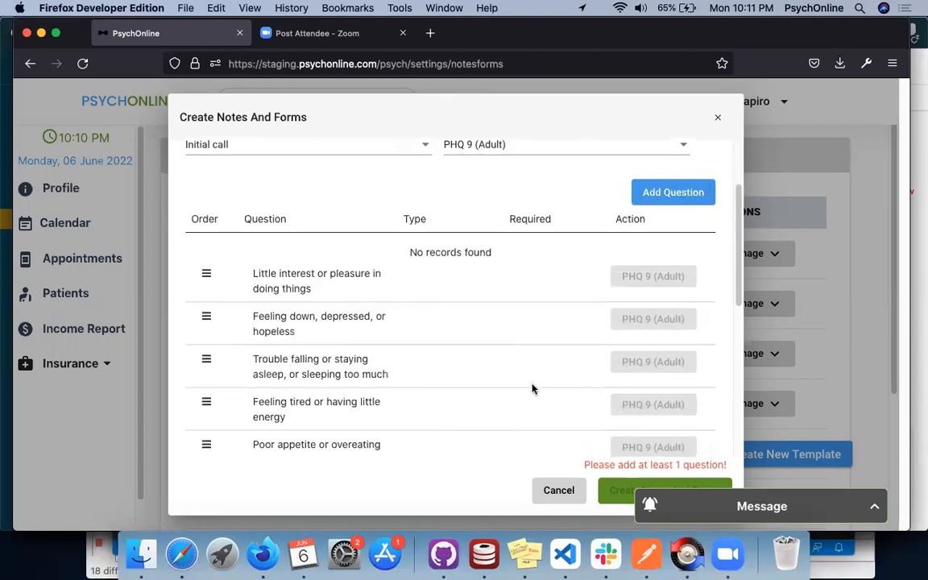
{"action": "scroll", "coordinate": [532, 389], "scroll_direction": "down", "scroll_amount": 8}
{"action": "scroll", "coordinate": [535, 378], "scroll_direction": "up", "scroll_amount": 10}
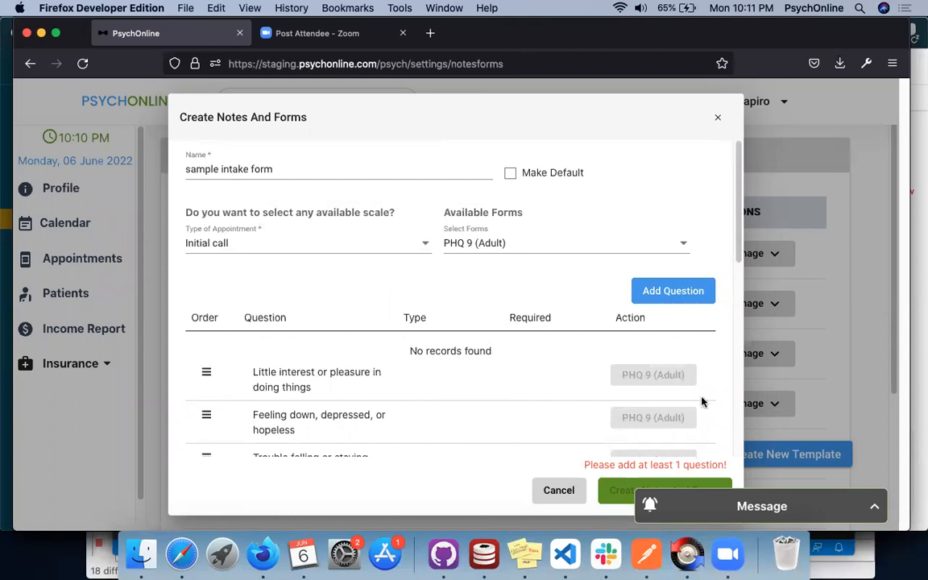
Add a question with the text "pATIENT Name" to the form and check the available form element types.
{"action": "left_click", "coordinate": [681, 291]}
{"action": "left_click", "coordinate": [510, 298]}
{"action": "type", "text": "pATIENT"}
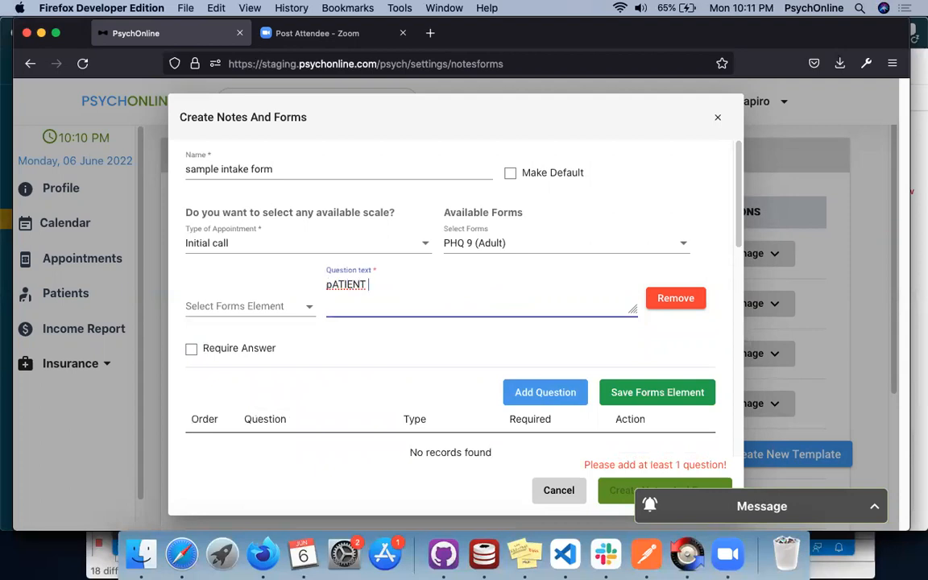
{"action": "type", "text": " Name"}
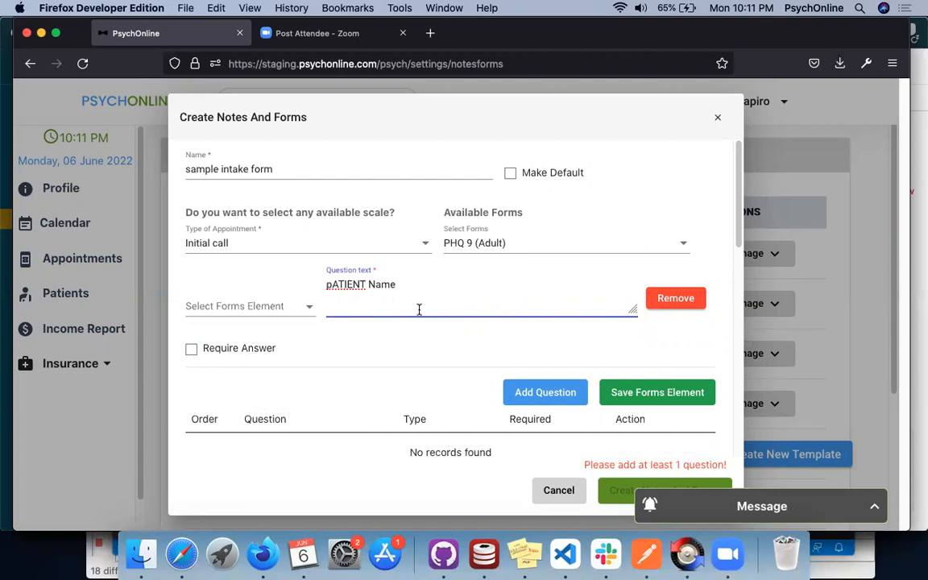
{"action": "left_click", "coordinate": [246, 307]}
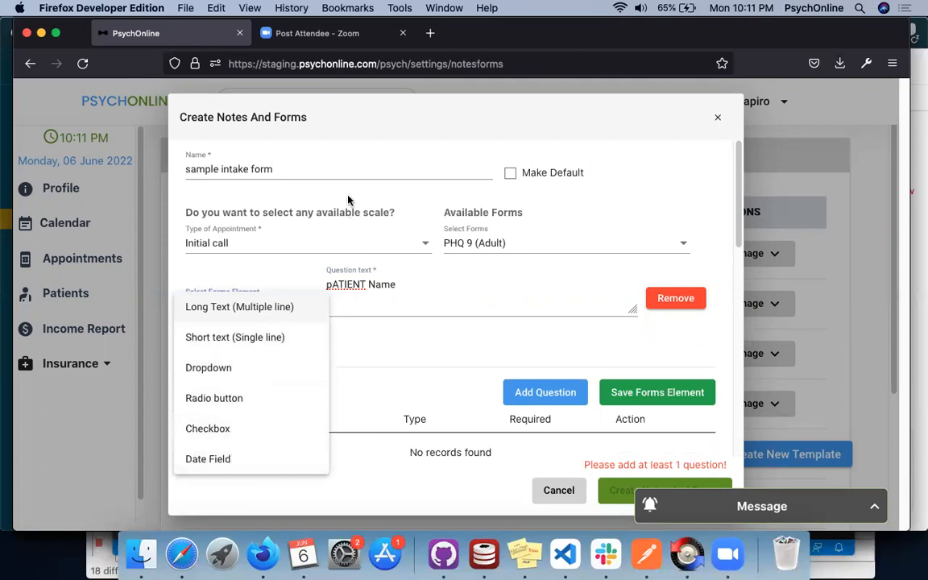
{"action": "left_click", "coordinate": [359, 152]}
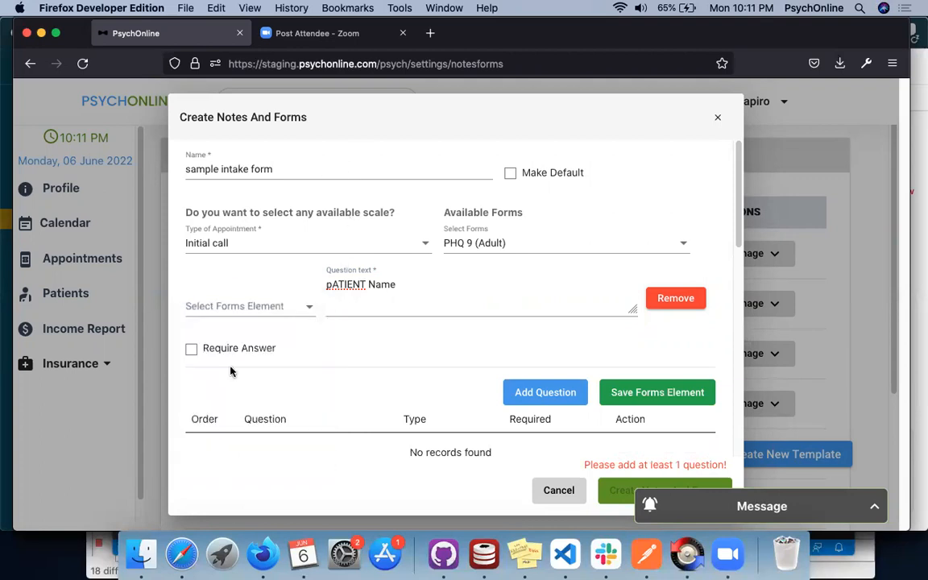
Make the question a required Short text (Single line) element, save it, and create the form.
{"action": "left_click", "coordinate": [191, 351]}
{"action": "left_click", "coordinate": [244, 313]}
{"action": "left_click", "coordinate": [238, 338]}
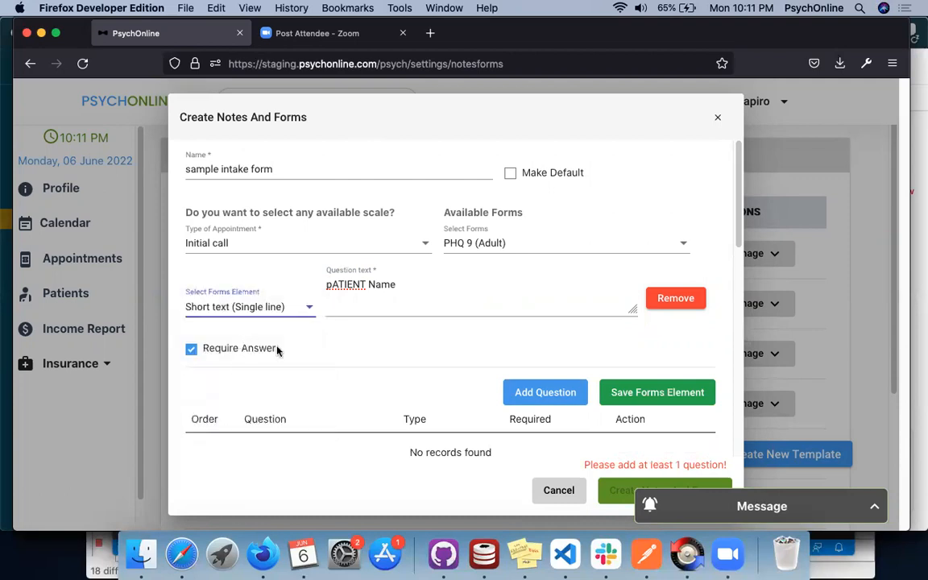
{"action": "left_click", "coordinate": [191, 351]}
{"action": "left_click", "coordinate": [191, 351]}
{"action": "left_click", "coordinate": [633, 395]}
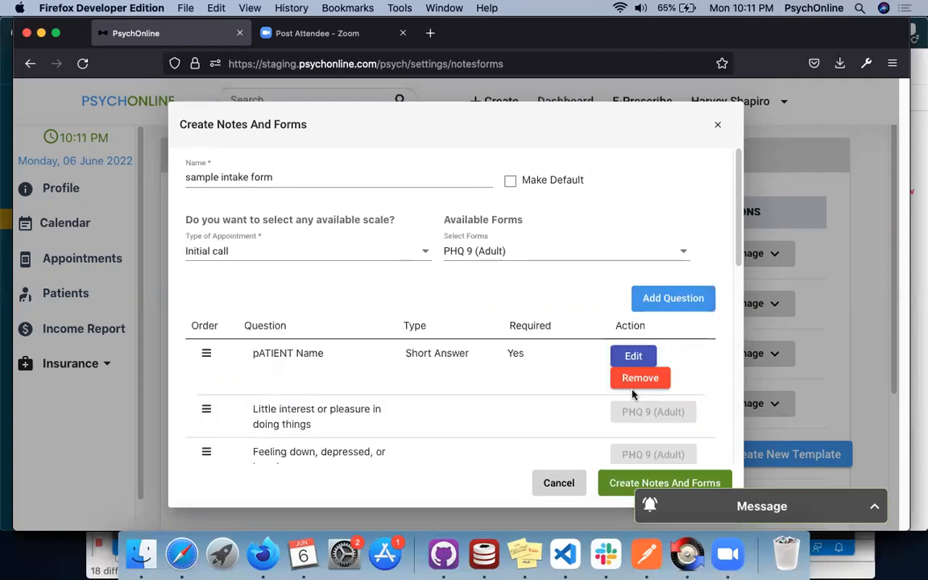
{"action": "left_click", "coordinate": [618, 487]}
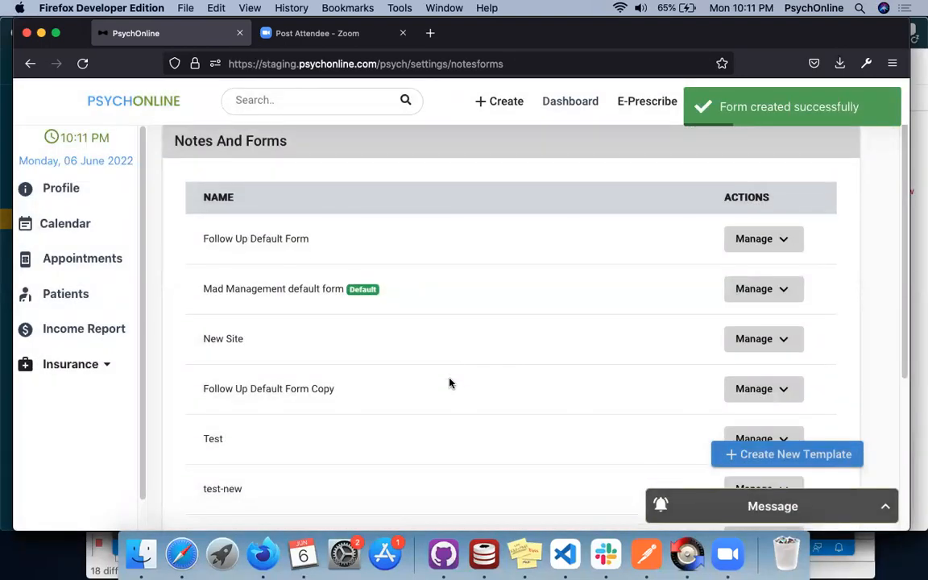
Preview the sample intake form from the forms list and leave the preview.
{"action": "scroll", "coordinate": [449, 384], "scroll_direction": "down", "scroll_amount": 5}
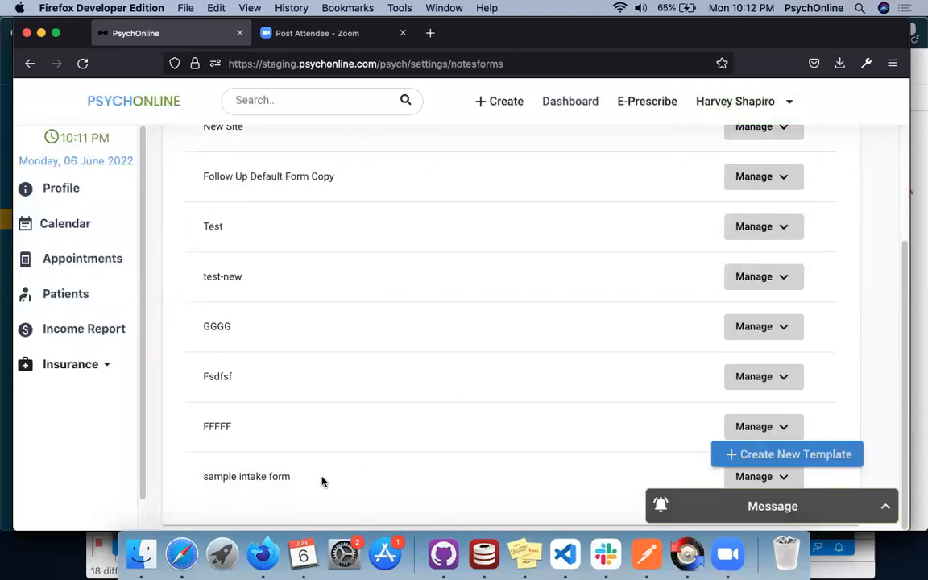
{"action": "left_click", "coordinate": [791, 479]}
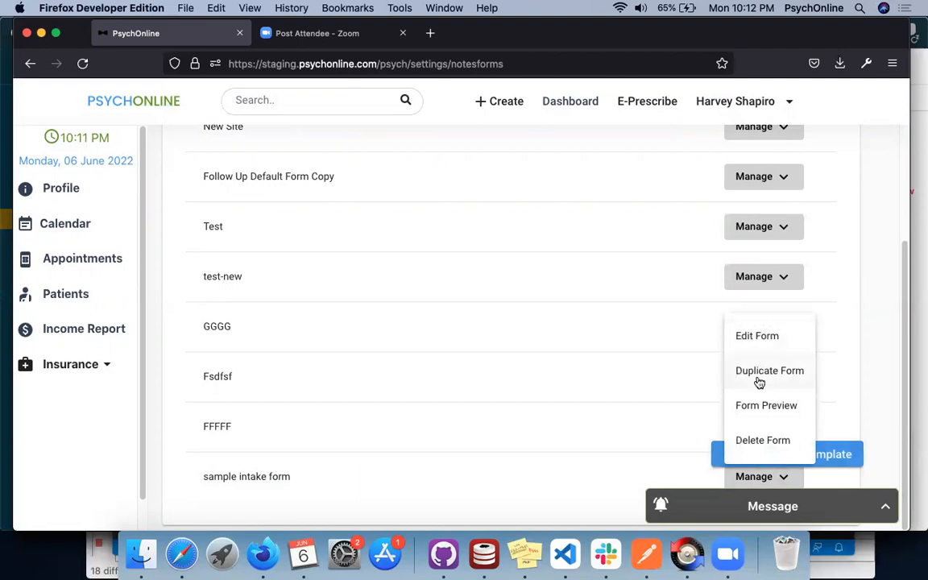
{"action": "left_click", "coordinate": [762, 406]}
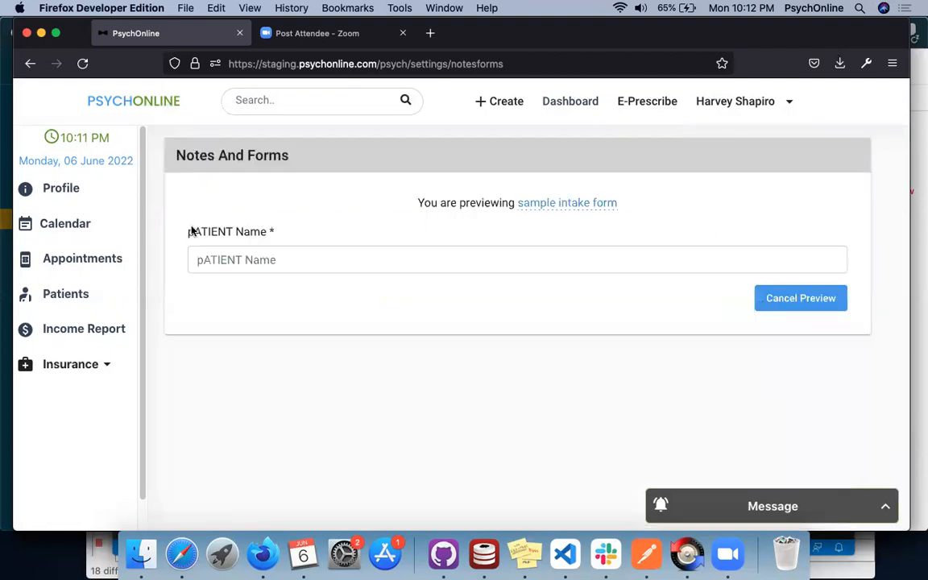
{"action": "left_click", "coordinate": [30, 63]}
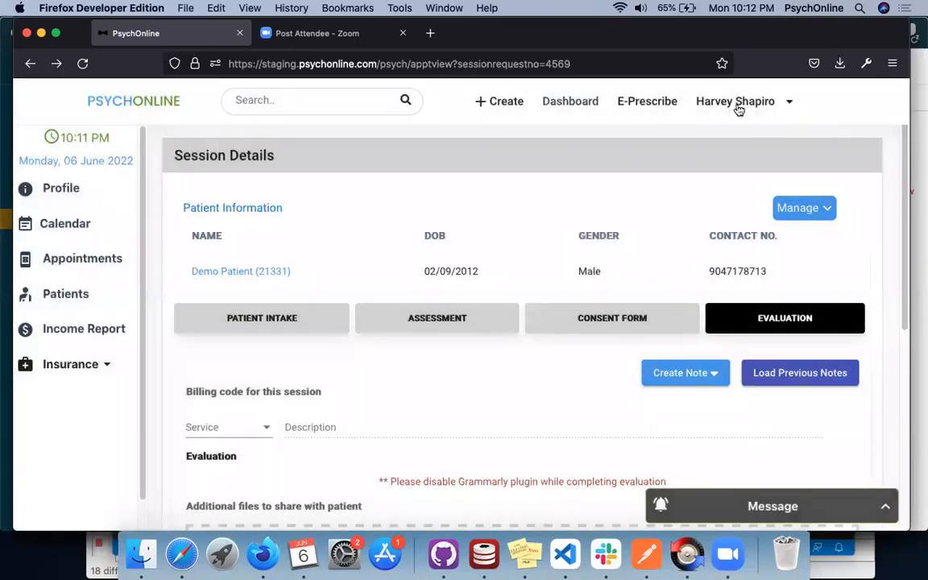
Open the HIPAA Consent form for editing in the Consent Forms settings.
{"action": "left_click", "coordinate": [735, 109]}
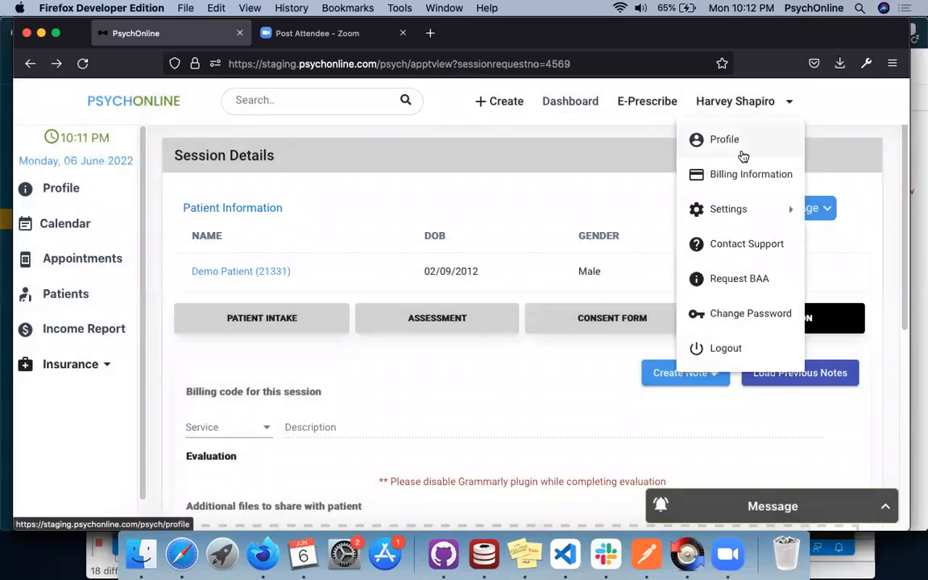
{"action": "mouse_move", "coordinate": [739, 211]}
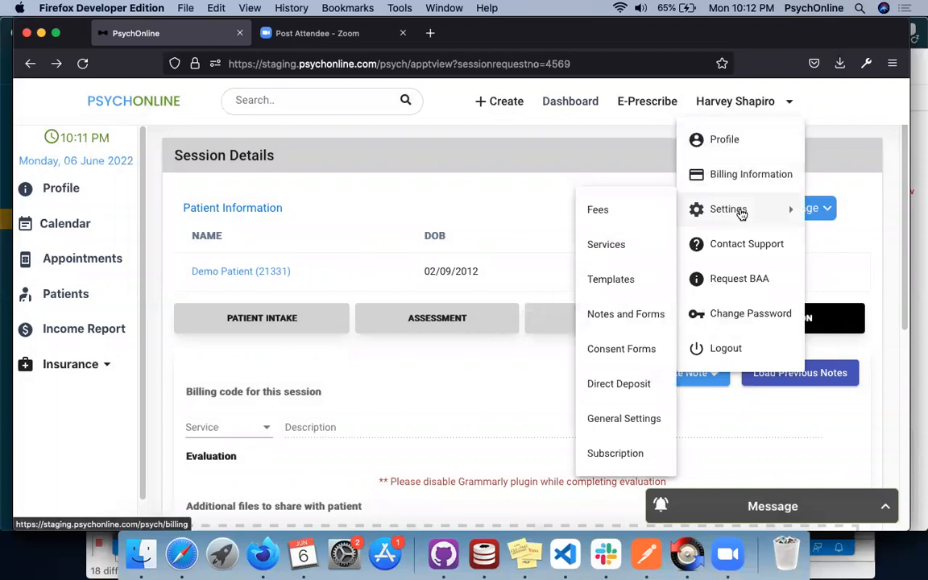
{"action": "left_click", "coordinate": [620, 353]}
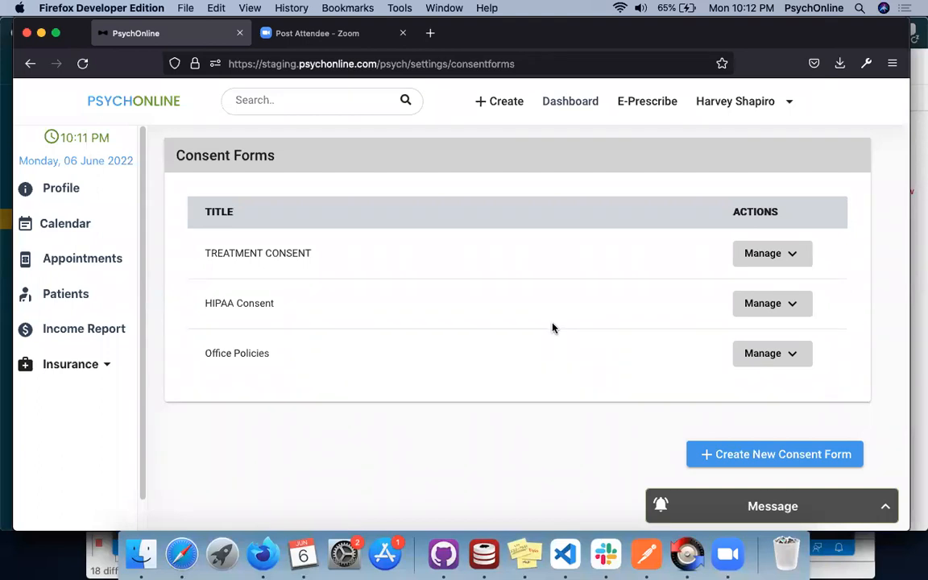
{"action": "left_click", "coordinate": [765, 310]}
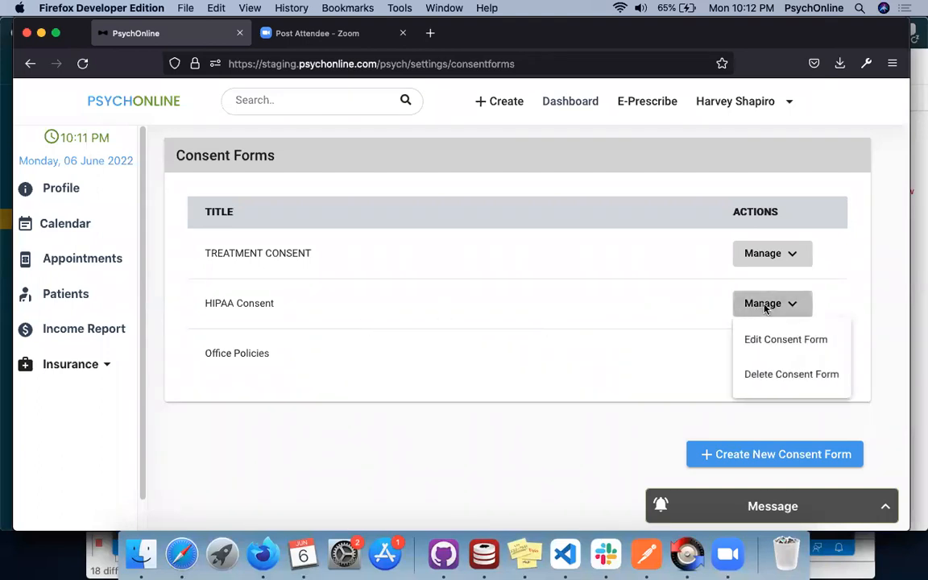
{"action": "left_click", "coordinate": [770, 340]}
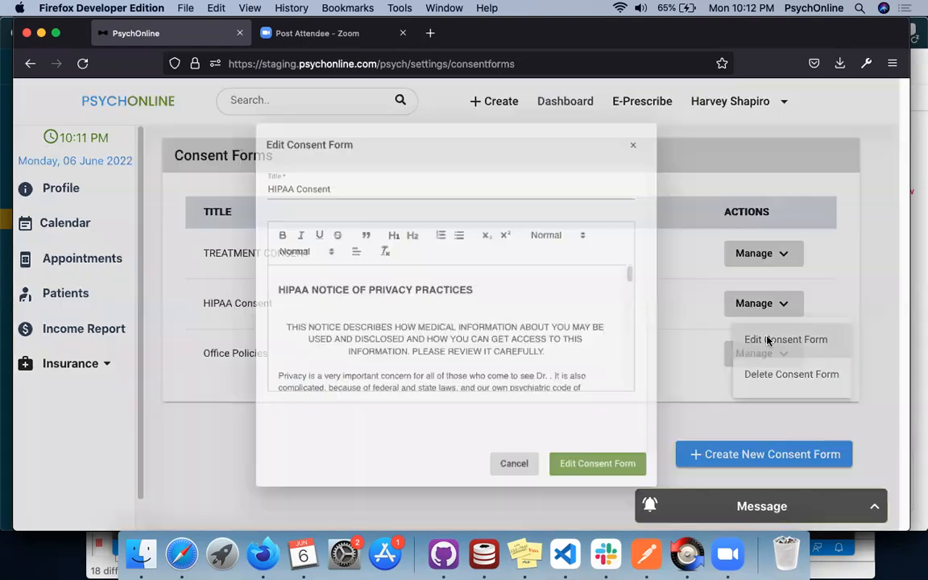
Read the HIPAA consent text through to the closing acknowledgement and save the consent form.
{"action": "scroll", "coordinate": [450, 365], "scroll_direction": "down", "scroll_amount": 3}
{"action": "scroll", "coordinate": [450, 365], "scroll_direction": "down", "scroll_amount": 15}
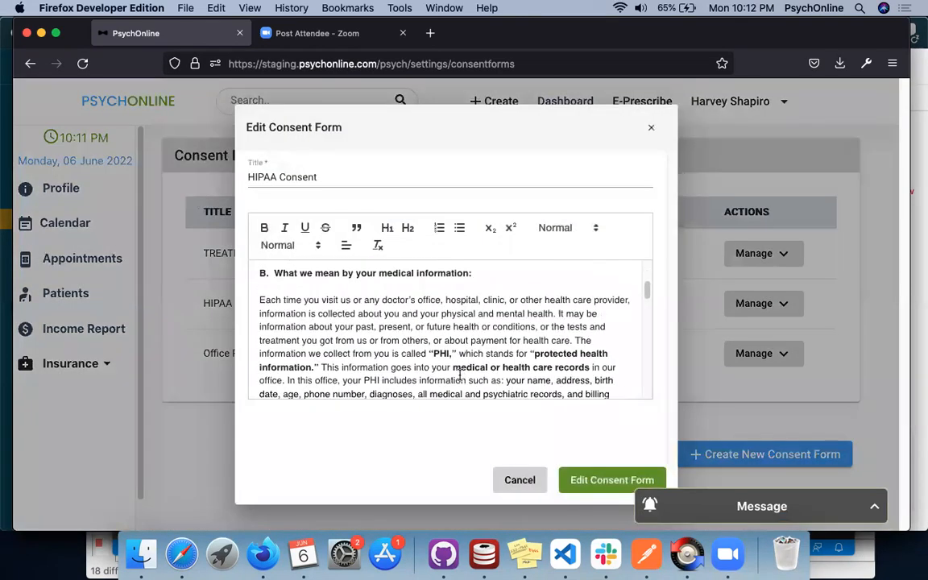
{"action": "scroll", "coordinate": [498, 393], "scroll_direction": "down", "scroll_amount": 10}
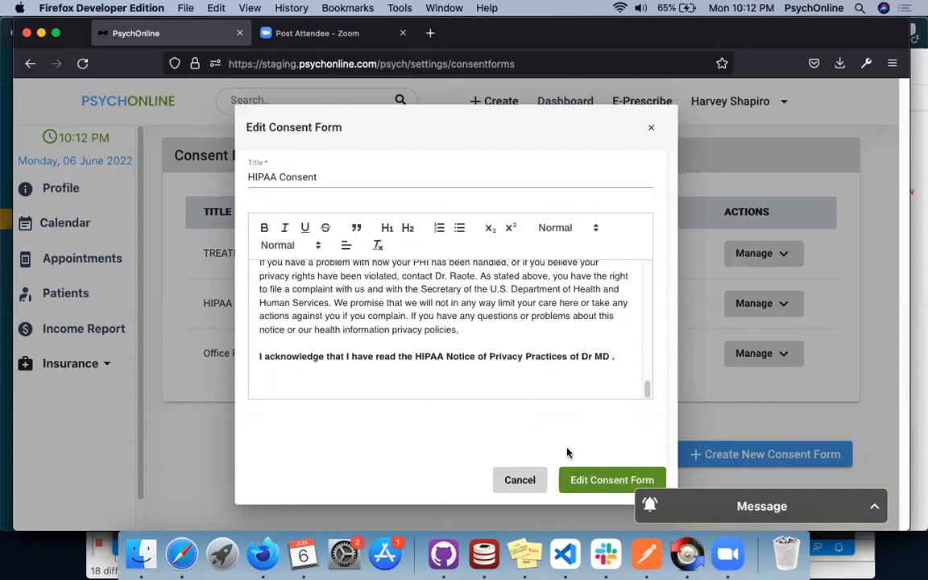
{"action": "left_click", "coordinate": [605, 481]}
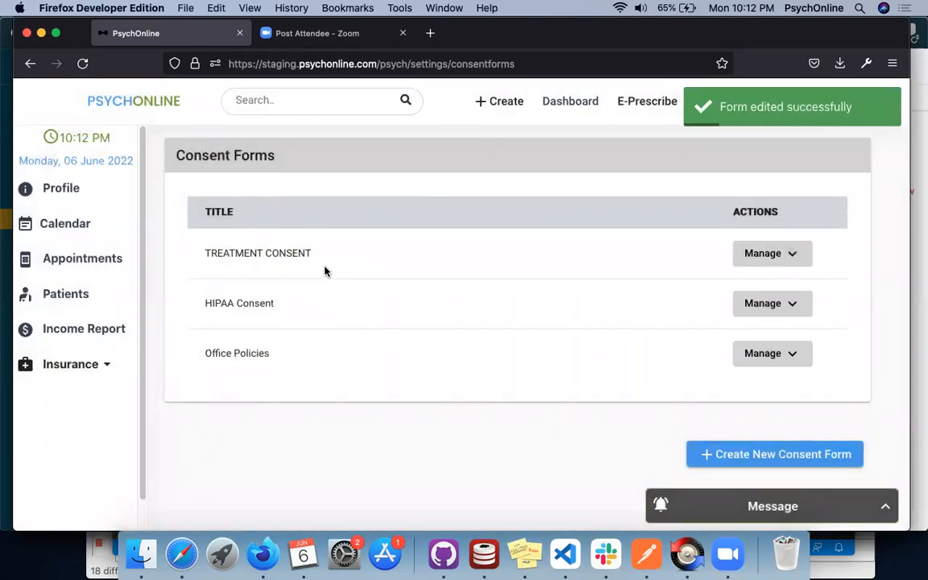
Look over the available settings categories and request to log out of the account.
{"action": "left_click", "coordinate": [711, 102]}
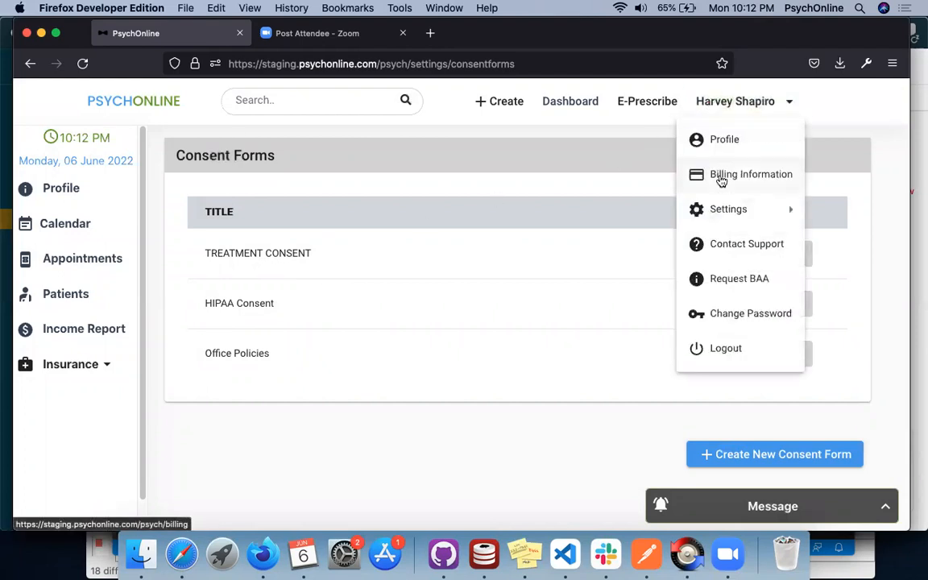
{"action": "mouse_move", "coordinate": [723, 211]}
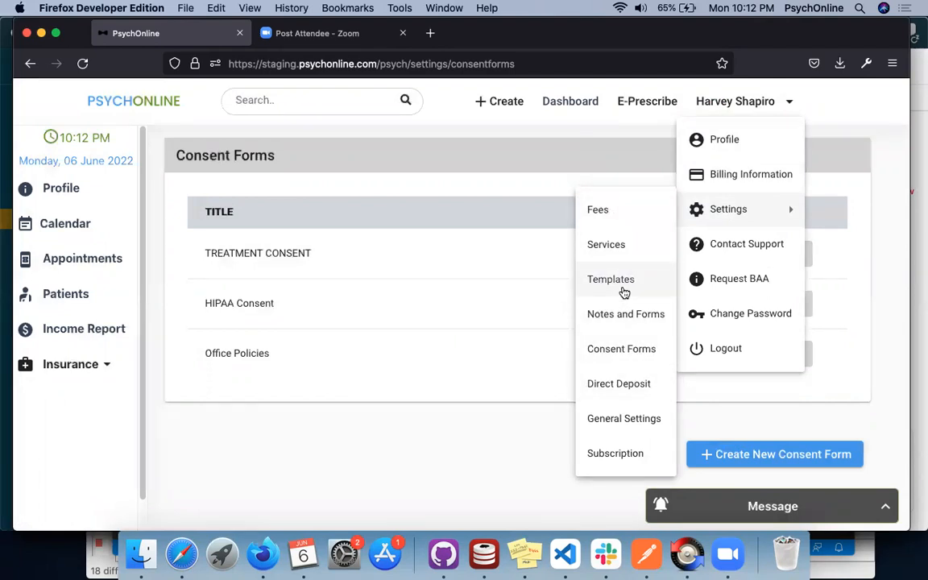
{"action": "left_click", "coordinate": [709, 348]}
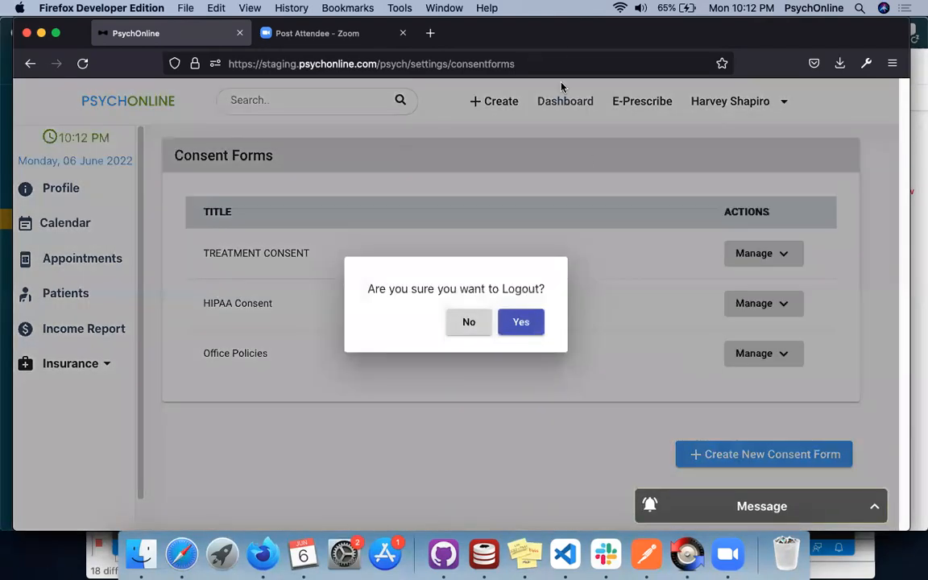